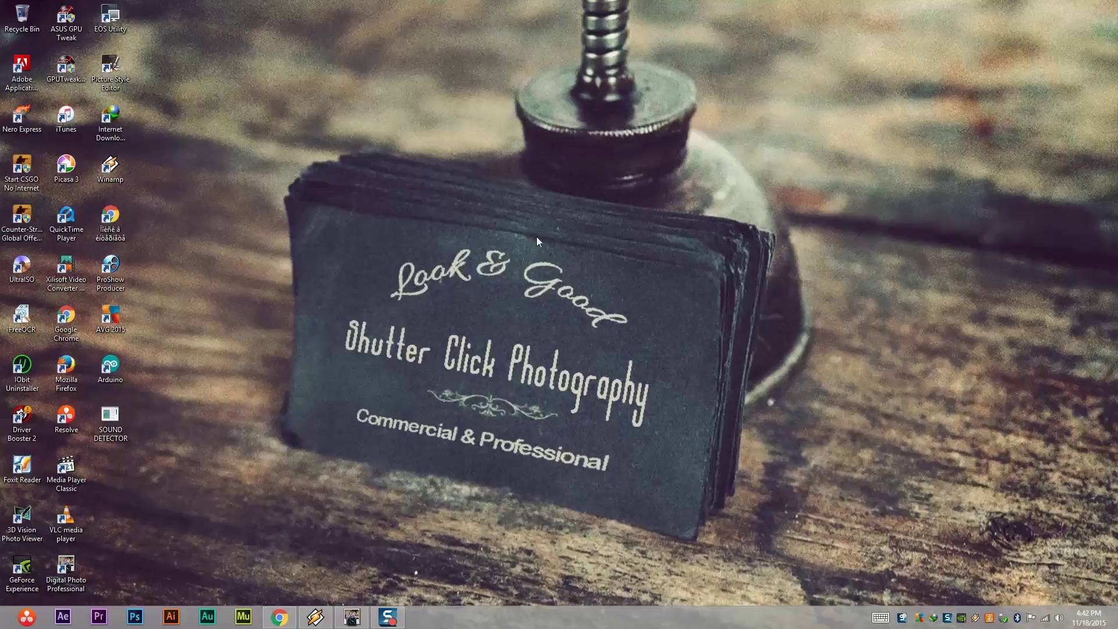
Step: Refresh the Windows desktop and launch Photoshop from the taskbar
{"action": "right_click", "coordinate": [529, 256]}
{"action": "right_click", "coordinate": [556, 299]}
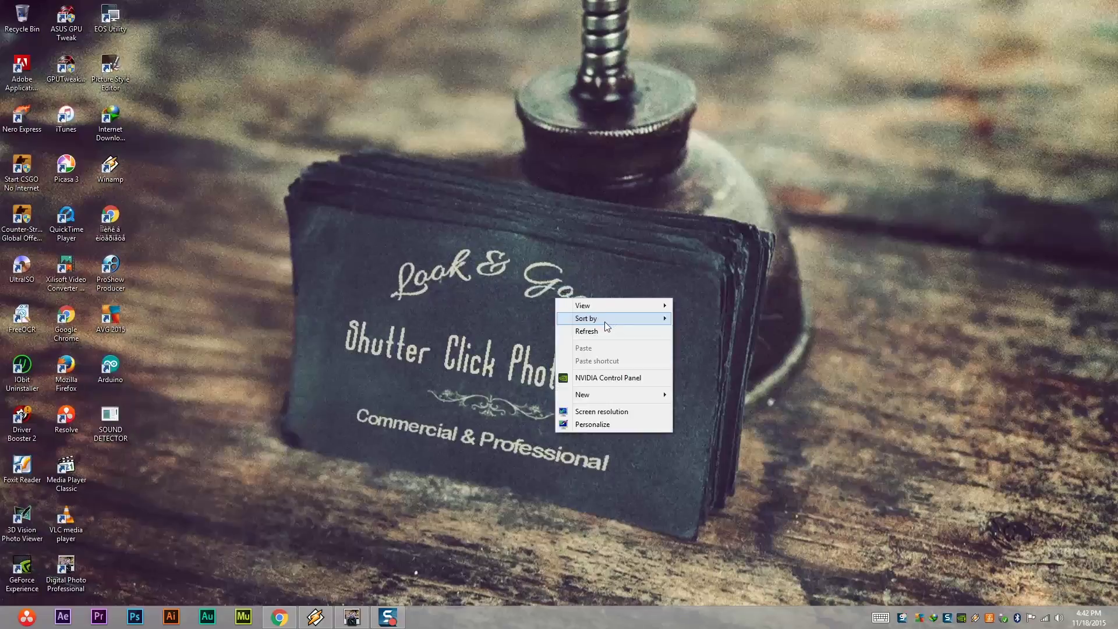
{"action": "left_click", "coordinate": [601, 329]}
{"action": "left_click", "coordinate": [138, 618]}
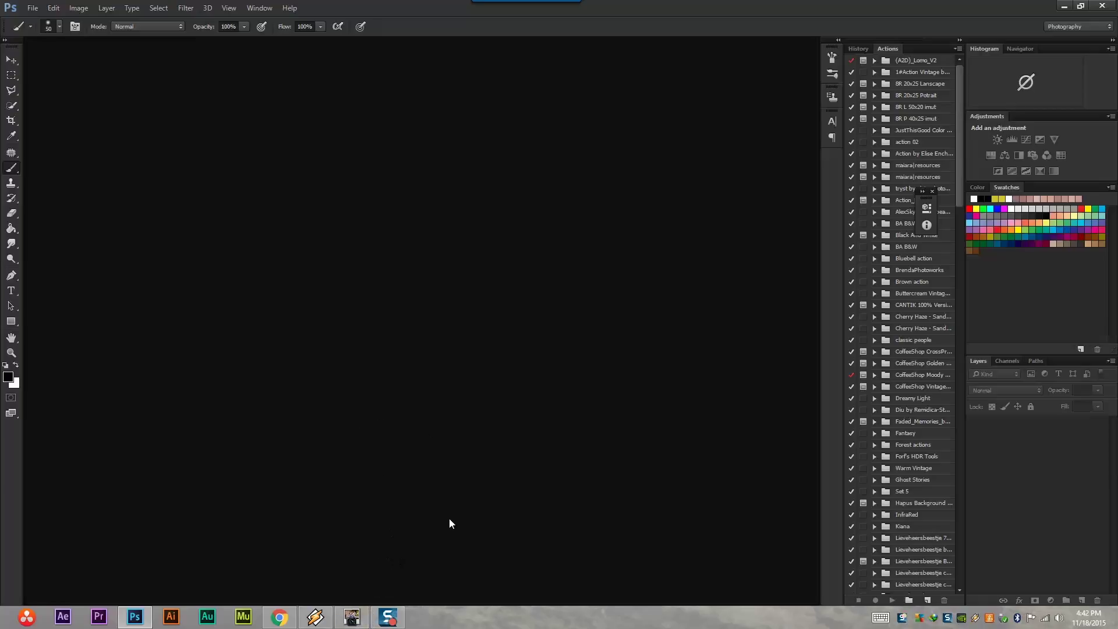
Step: Preview IMG_2858.CR2 in Digital Photo Professional, then bring it into Photoshop's Camera Raw
{"action": "left_click", "coordinate": [353, 616]}
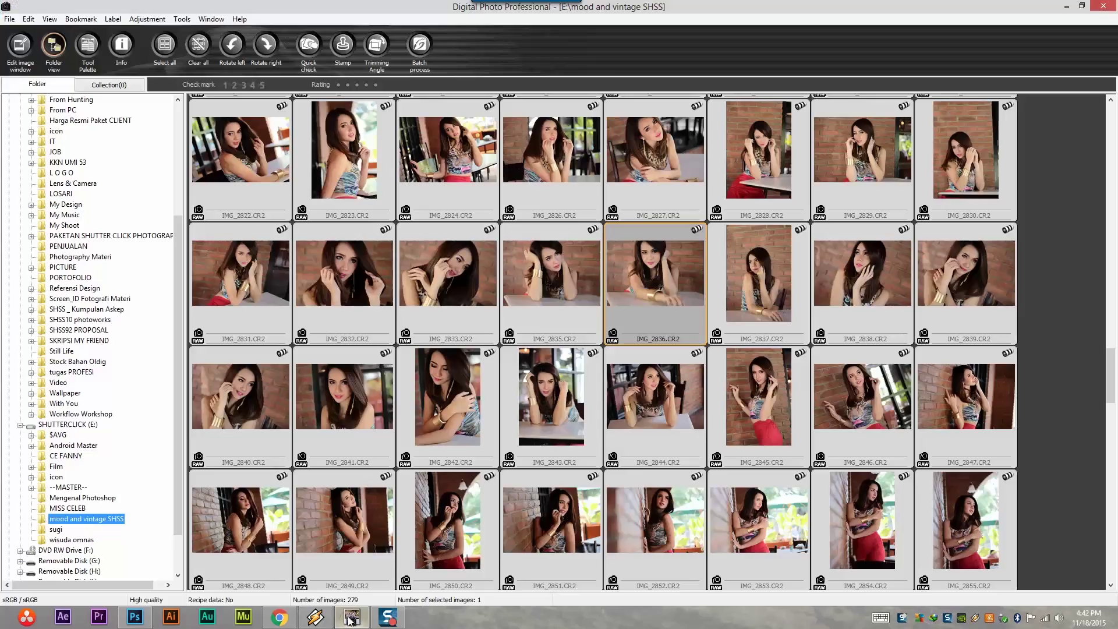
{"action": "left_click_drag", "start_coordinate": [1112, 367], "coordinate": [1116, 387]}
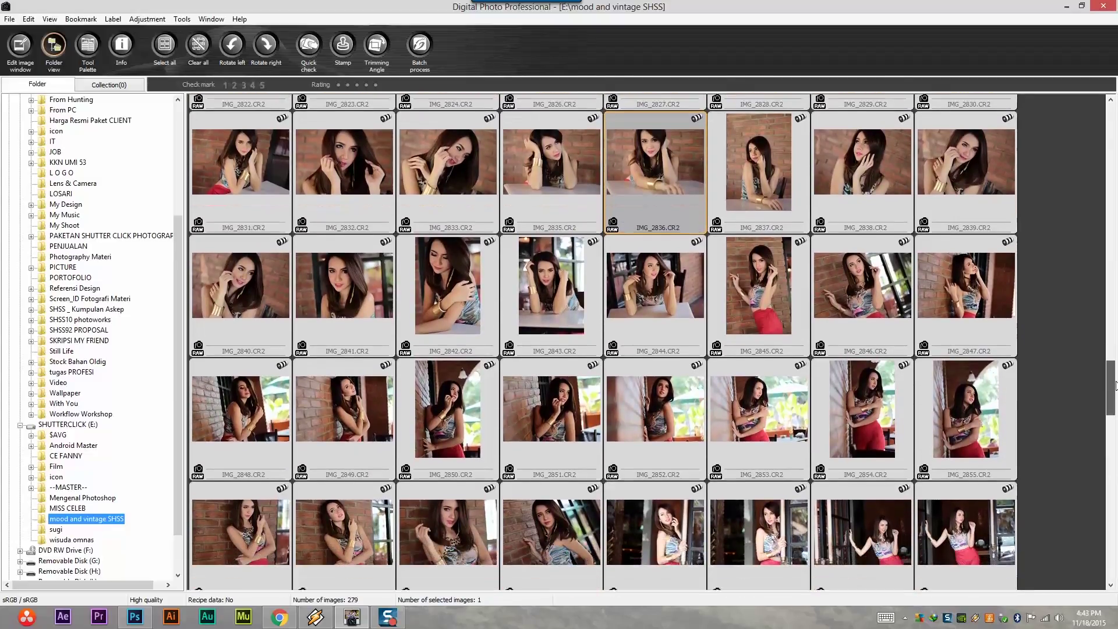
{"action": "double_click", "coordinate": [453, 539]}
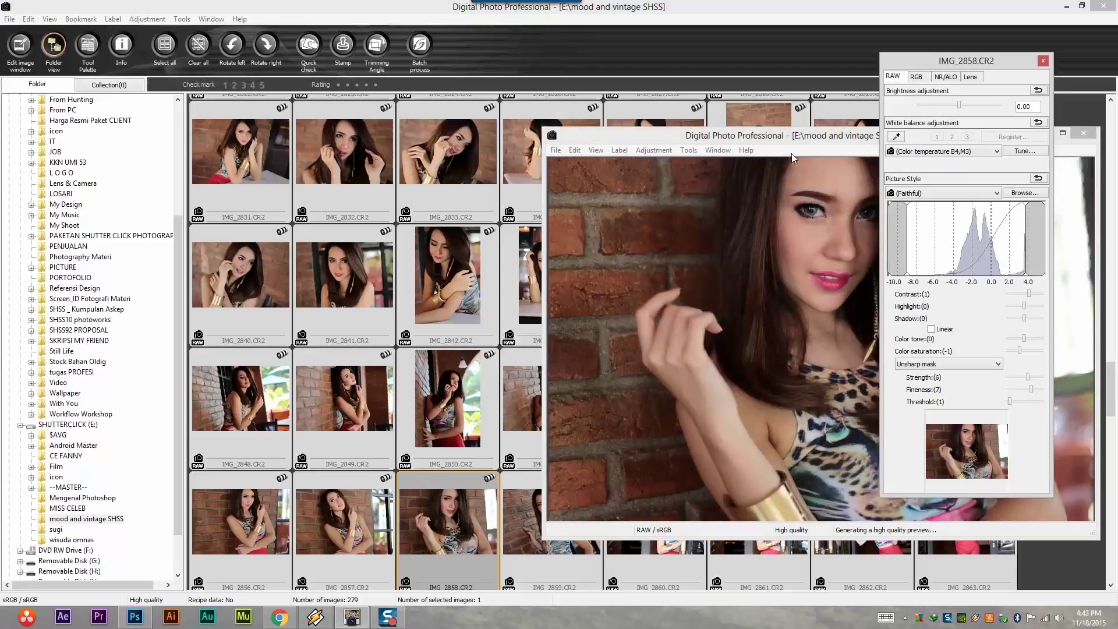
{"action": "left_click_drag", "start_coordinate": [762, 139], "coordinate": [436, 155]}
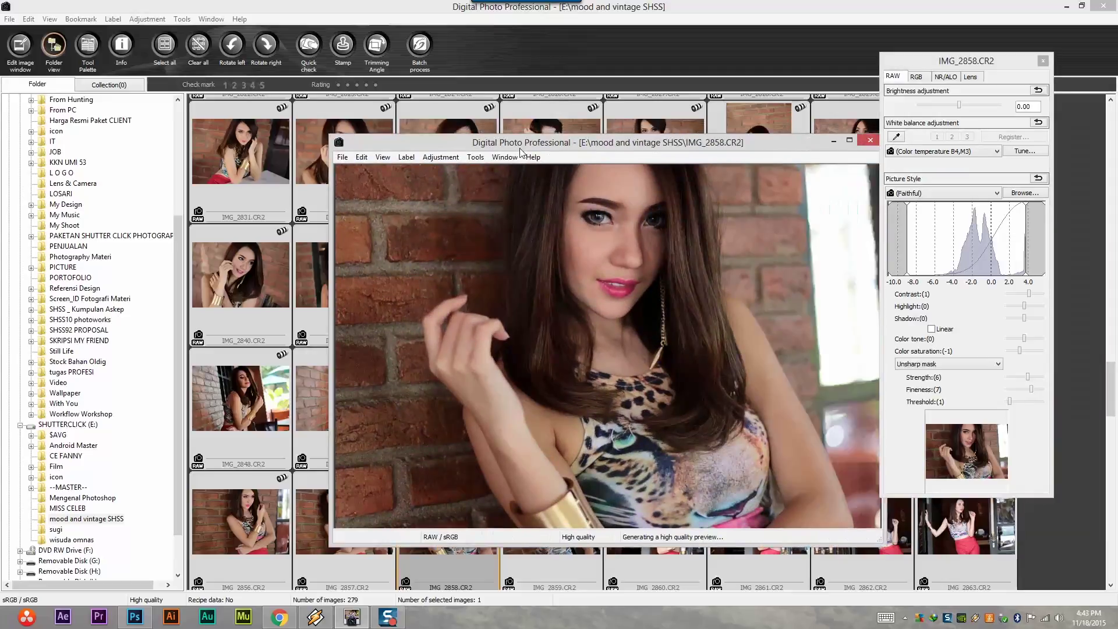
{"action": "left_click", "coordinate": [756, 151]}
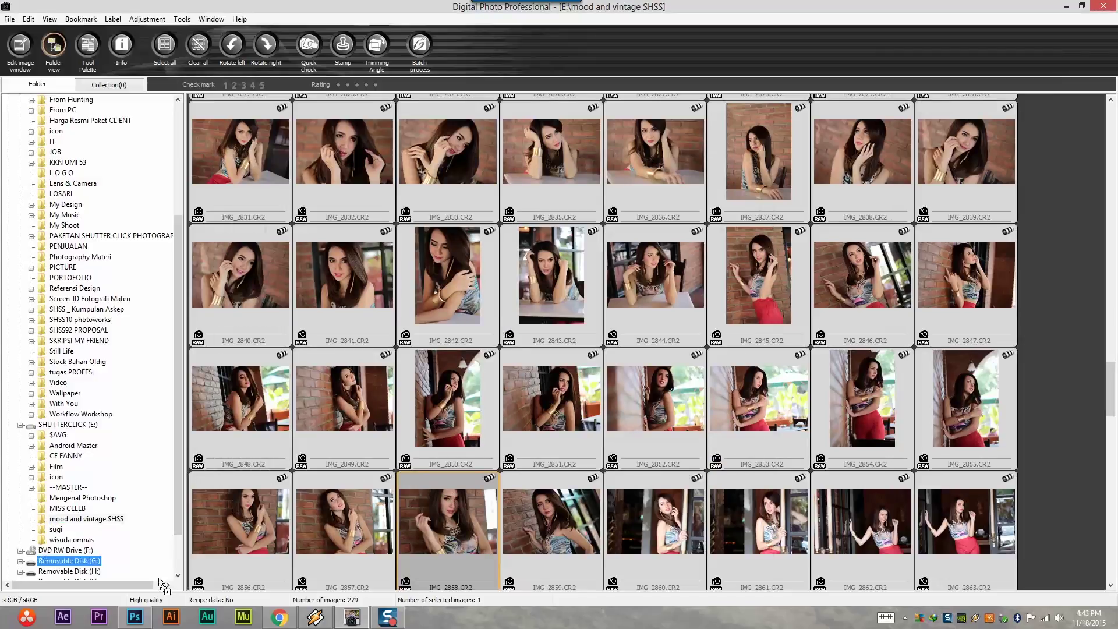
{"action": "left_click", "coordinate": [138, 618]}
{"action": "left_click_drag", "start_coordinate": [139, 619], "coordinate": [235, 385]}
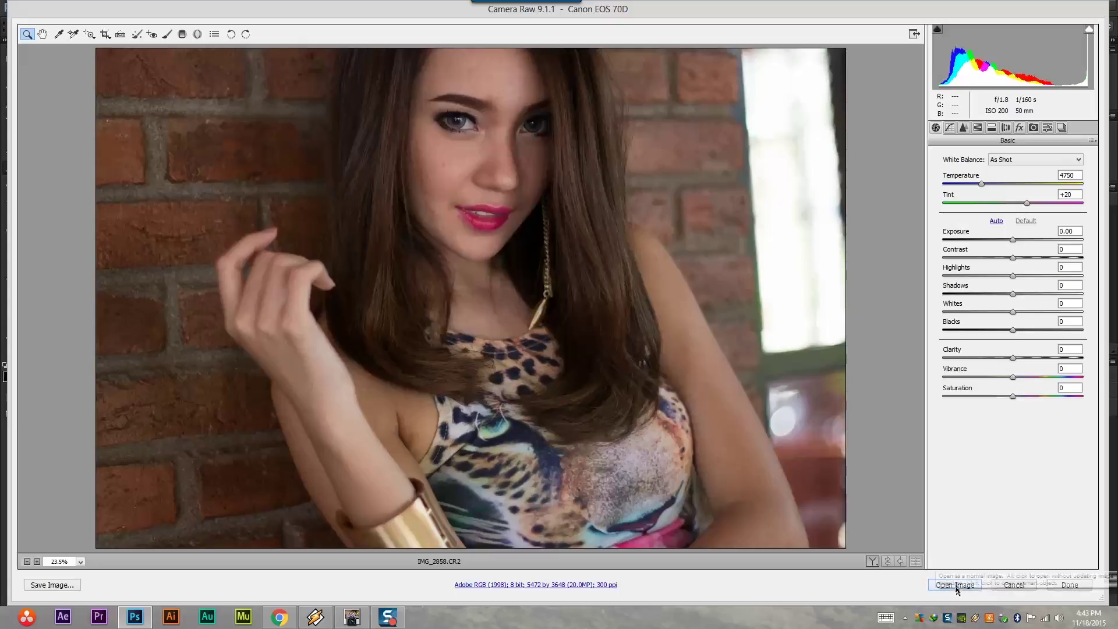
Step: Open IMG_2858.CR2 from Camera Raw into Photoshop with default settings
{"action": "left_click", "coordinate": [956, 586]}
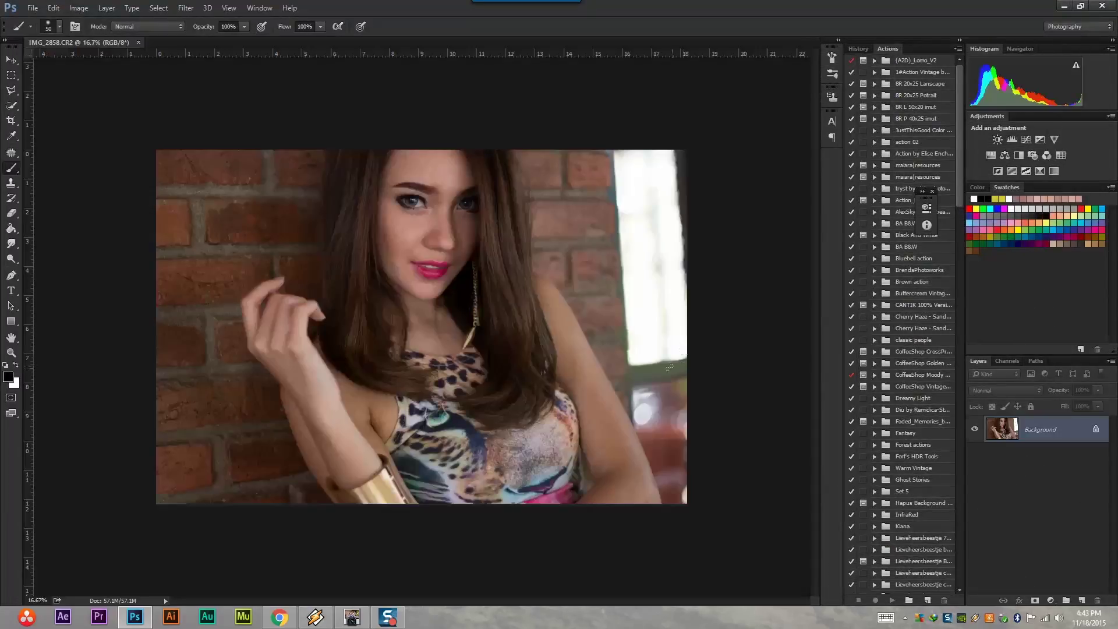
Step: Convert the locked Background into a regular layer named 'test'
{"action": "double_click", "coordinate": [1035, 434]}
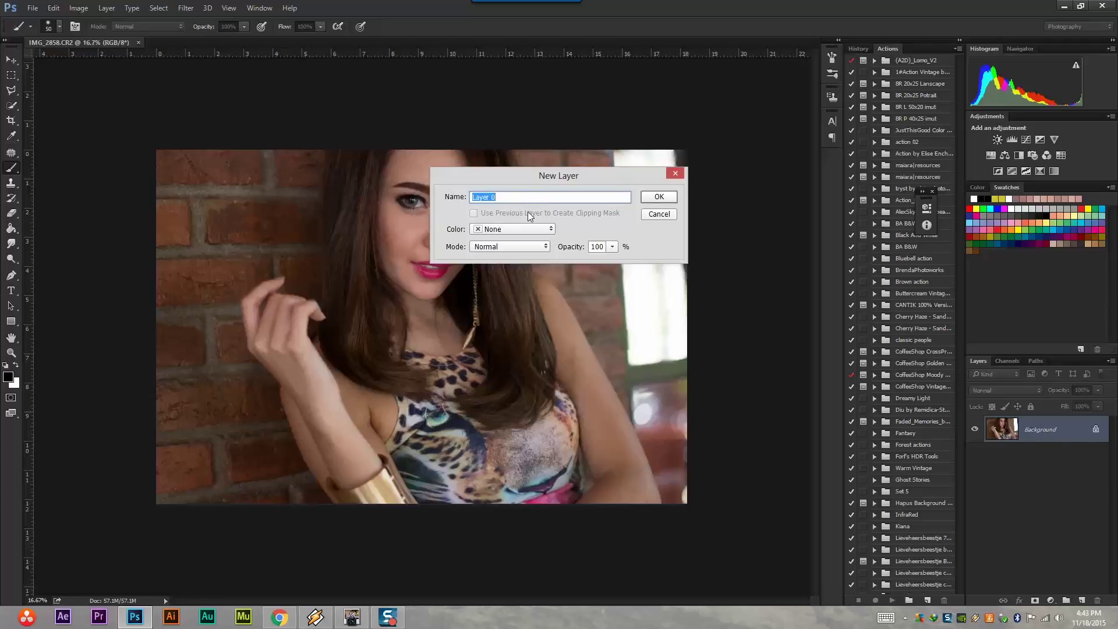
{"action": "type", "text": "test"}
{"action": "left_click", "coordinate": [657, 197]}
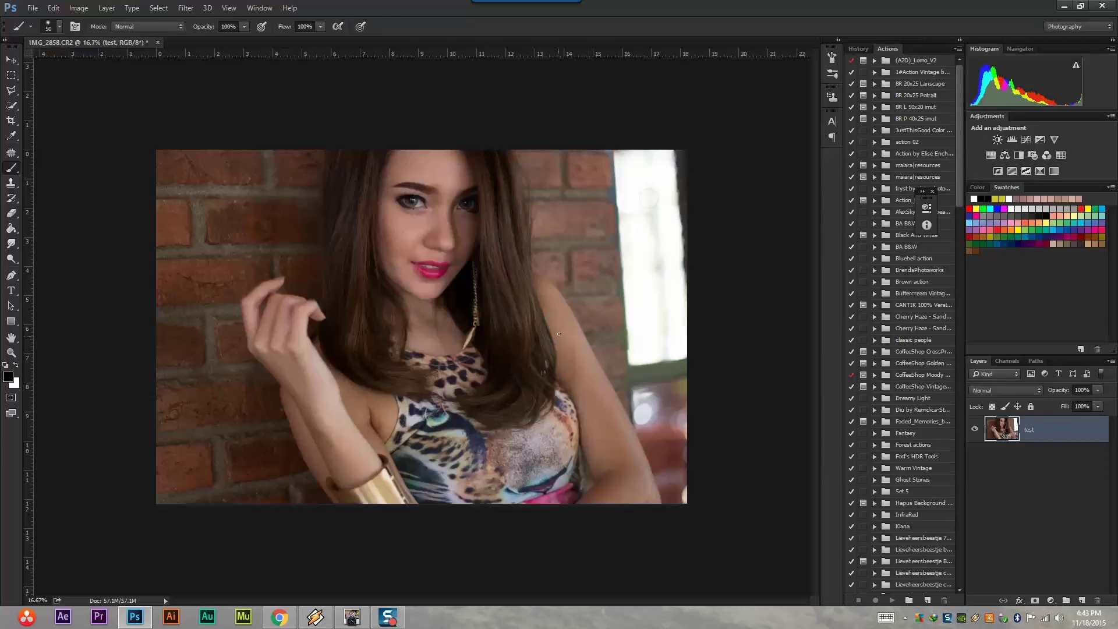
{"action": "scroll", "coordinate": [494, 240], "scroll_direction": "down", "scroll_amount": 1}
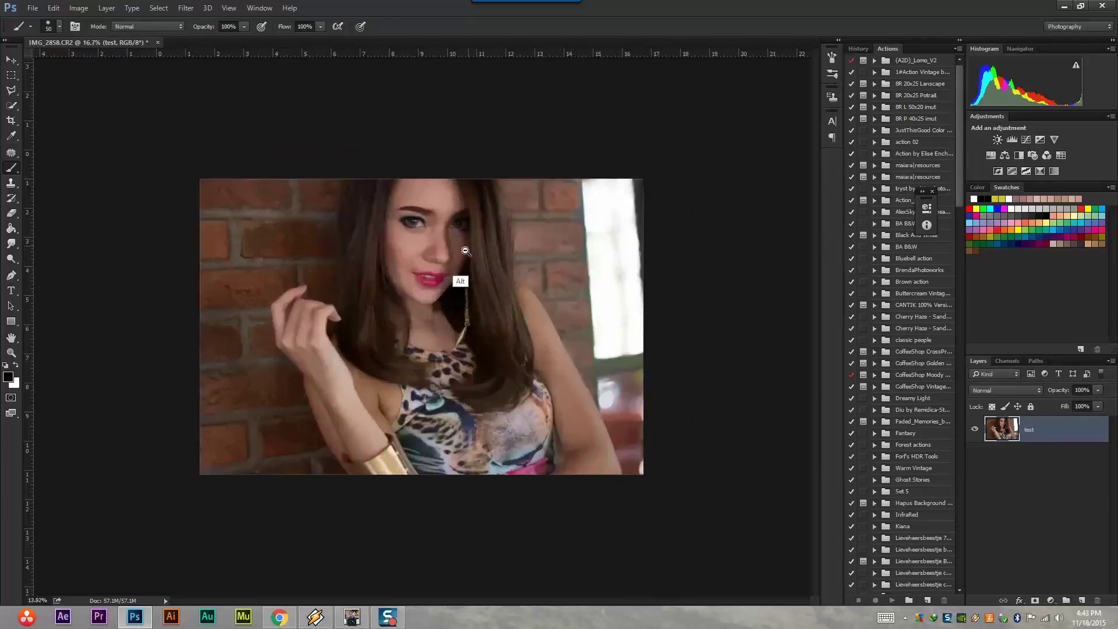
{"action": "scroll", "coordinate": [493, 240], "scroll_direction": "up", "scroll_amount": 3}
{"action": "scroll", "coordinate": [507, 241], "scroll_direction": "up", "scroll_amount": 1}
{"action": "scroll", "coordinate": [507, 241], "scroll_direction": "up", "scroll_amount": 1}
{"action": "mouse_move", "coordinate": [377, 237]}
{"action": "left_mouse_down"}
{"action": "mouse_move", "coordinate": [520, 375]}
{"action": "mouse_move", "coordinate": [484, 316]}
{"action": "mouse_move", "coordinate": [399, 317]}
{"action": "mouse_move", "coordinate": [375, 412]}
{"action": "left_mouse_up"}
{"action": "scroll", "coordinate": [400, 317], "scroll_direction": "up", "scroll_amount": 3}
{"action": "scroll", "coordinate": [415, 353], "scroll_direction": "down", "scroll_amount": 2}
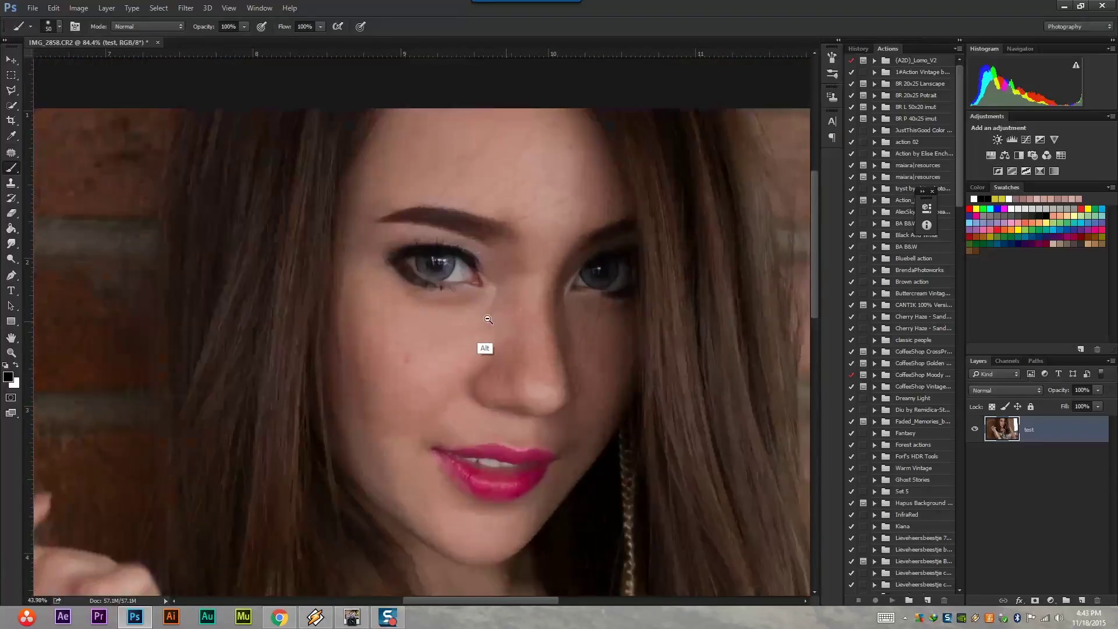
{"action": "scroll", "coordinate": [482, 342], "scroll_direction": "up", "scroll_amount": 1}
{"action": "scroll", "coordinate": [492, 369], "scroll_direction": "up", "scroll_amount": 1}
{"action": "scroll", "coordinate": [515, 362], "scroll_direction": "up", "scroll_amount": 2}
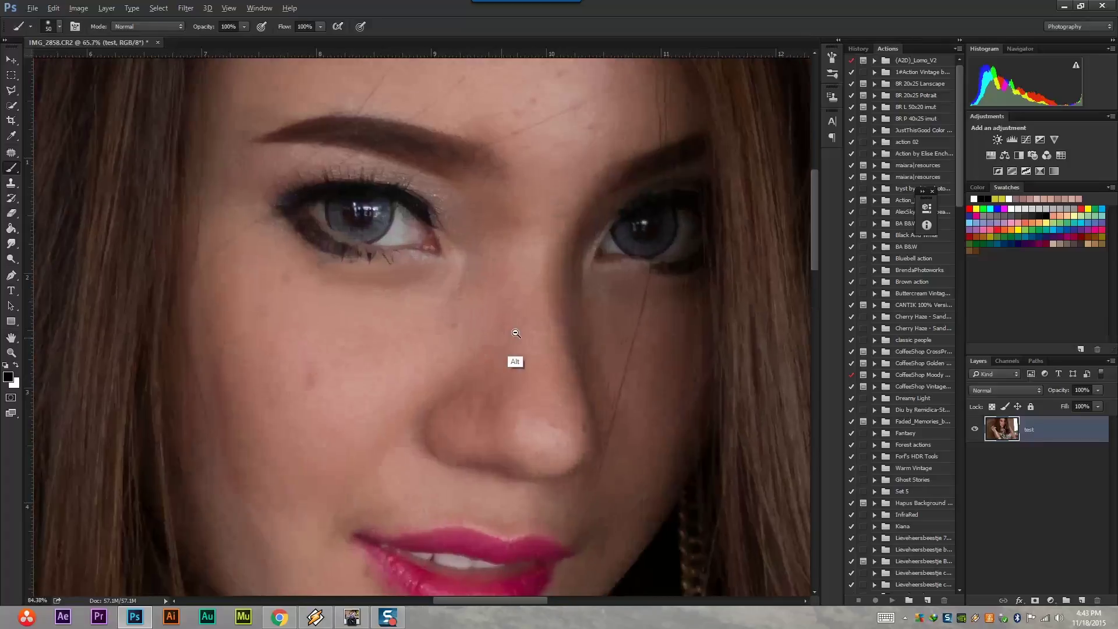
{"action": "scroll", "coordinate": [541, 348], "scroll_direction": "down", "scroll_amount": 5}
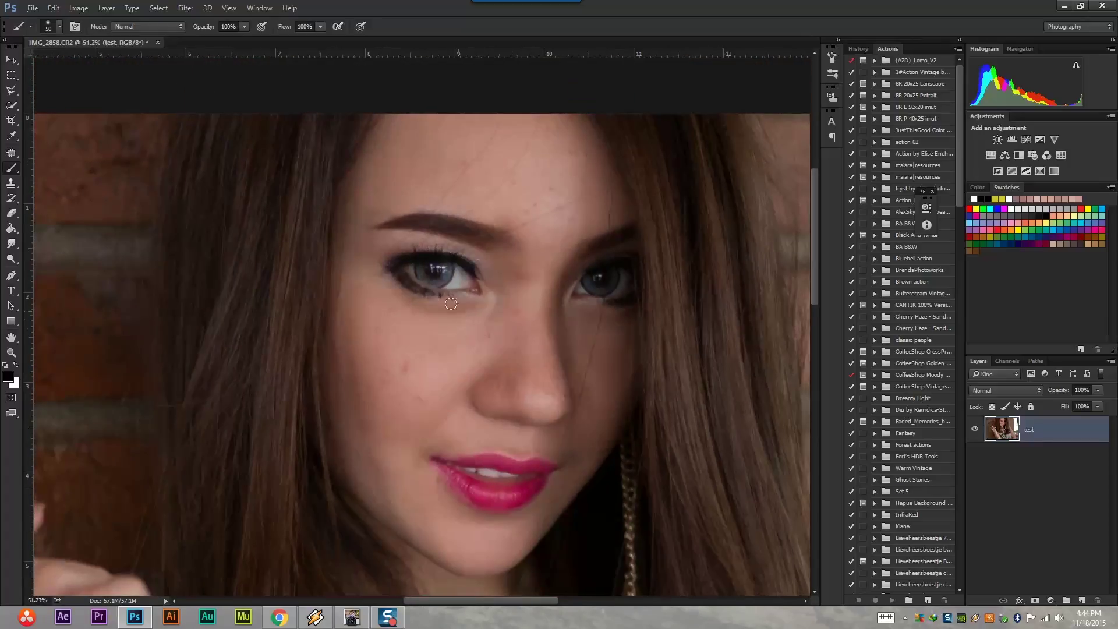
{"action": "scroll", "coordinate": [472, 300], "scroll_direction": "up", "scroll_amount": 3}
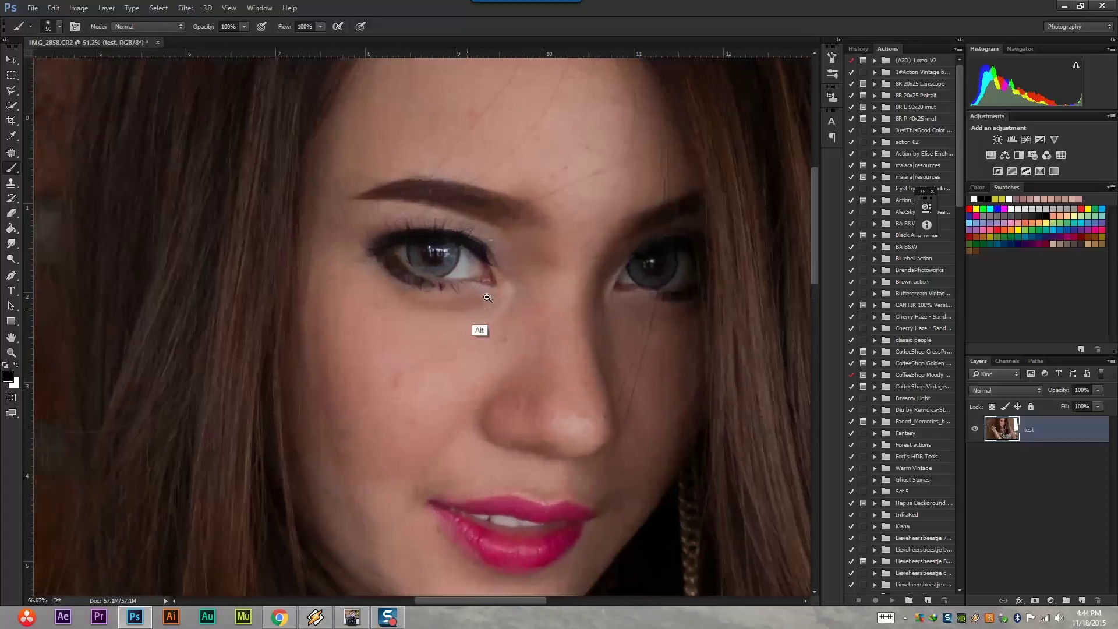
{"action": "scroll", "coordinate": [489, 292], "scroll_direction": "up", "scroll_amount": 1}
{"action": "scroll", "coordinate": [467, 309], "scroll_direction": "down", "scroll_amount": 4}
{"action": "scroll", "coordinate": [467, 309], "scroll_direction": "down", "scroll_amount": 4}
{"action": "scroll", "coordinate": [442, 320], "scroll_direction": "up", "scroll_amount": 1}
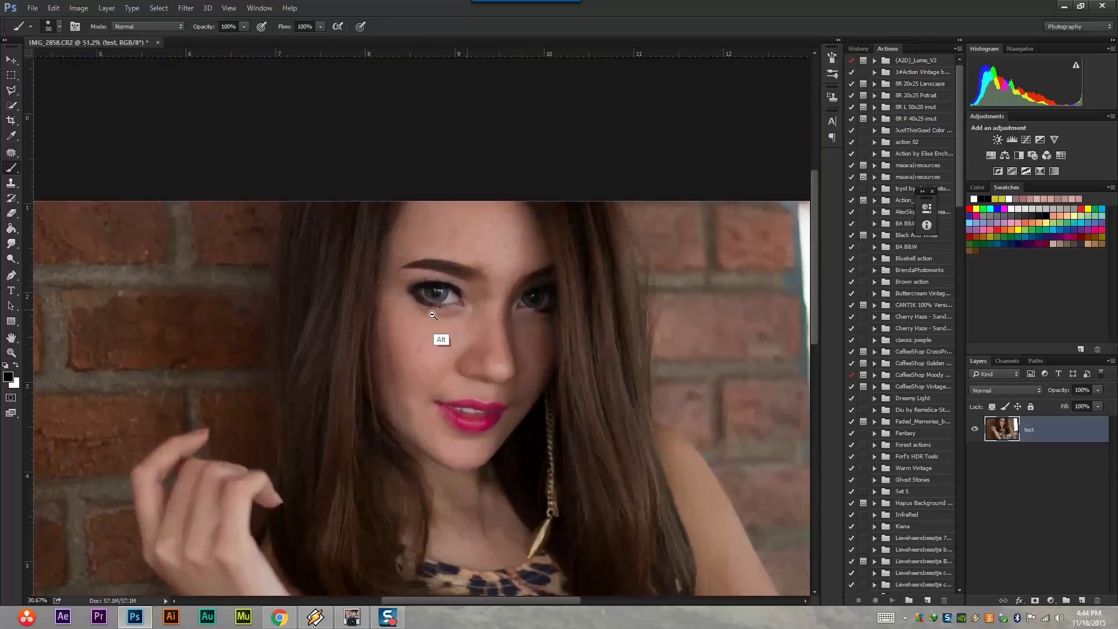
{"action": "scroll", "coordinate": [460, 326], "scroll_direction": "down", "scroll_amount": 1}
{"action": "scroll", "coordinate": [445, 276], "scroll_direction": "up", "scroll_amount": 4}
{"action": "scroll", "coordinate": [487, 267], "scroll_direction": "up", "scroll_amount": 1}
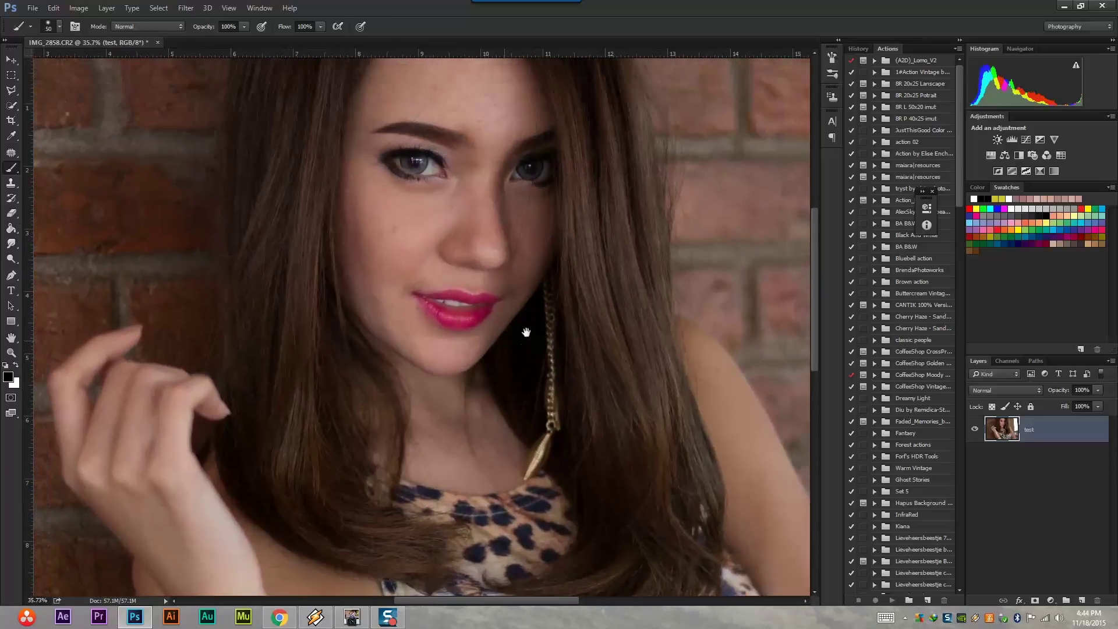
{"action": "scroll", "coordinate": [527, 332], "scroll_direction": "down", "scroll_amount": 1}
{"action": "scroll", "coordinate": [553, 349], "scroll_direction": "down", "scroll_amount": 3}
{"action": "scroll", "coordinate": [512, 361], "scroll_direction": "down", "scroll_amount": 2}
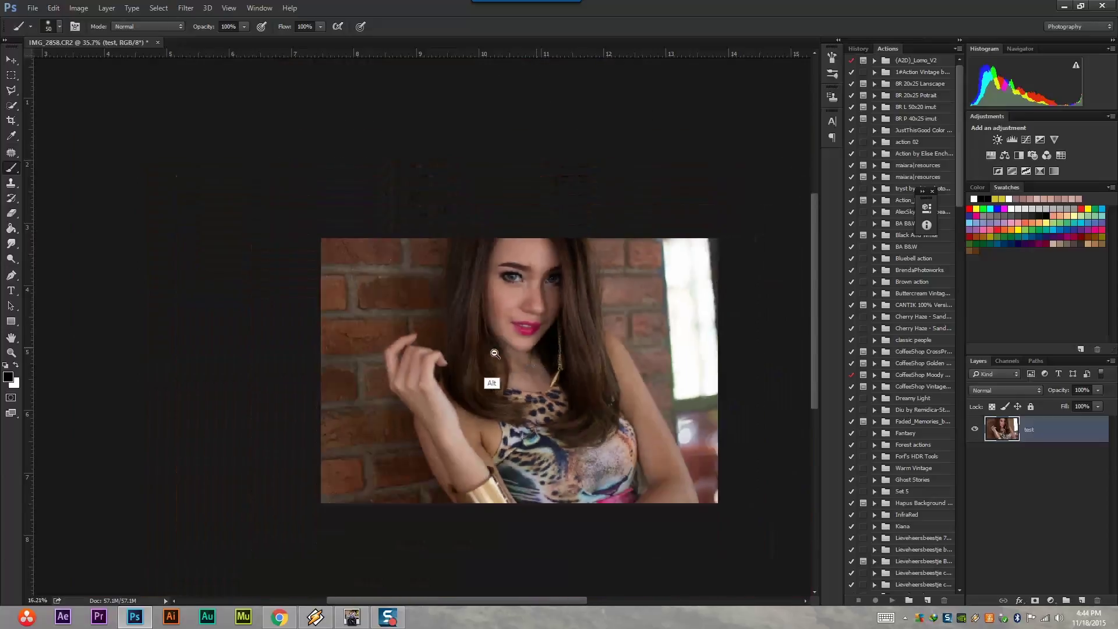
{"action": "scroll", "coordinate": [492, 373], "scroll_direction": "up", "scroll_amount": 1}
{"action": "scroll", "coordinate": [449, 307], "scroll_direction": "up", "scroll_amount": 2}
{"action": "scroll", "coordinate": [466, 305], "scroll_direction": "up", "scroll_amount": 1}
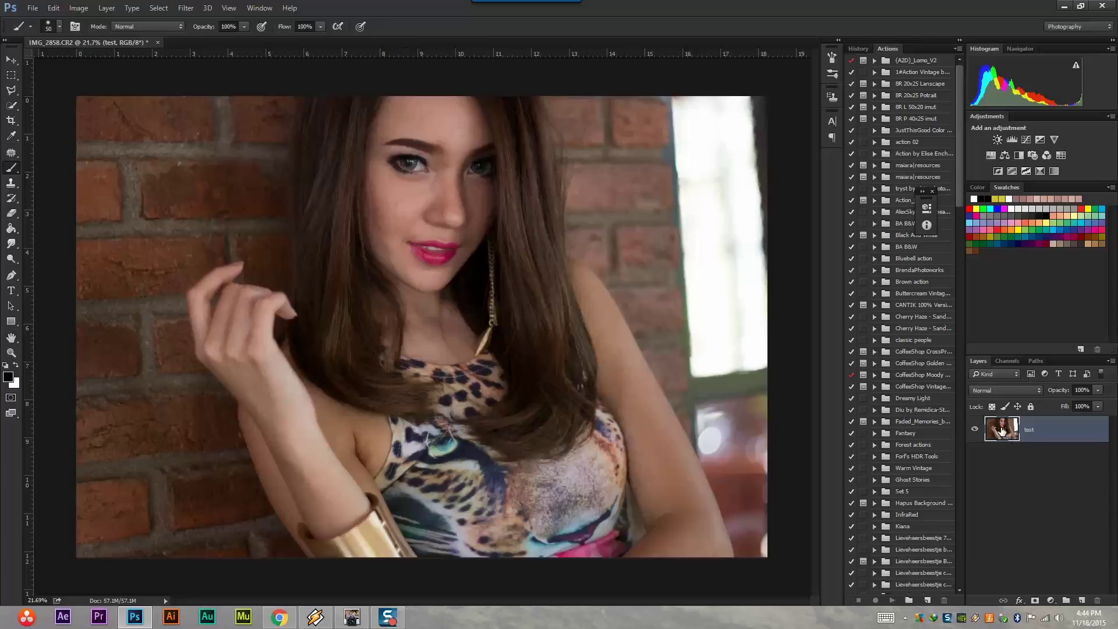
{"action": "mouse_move", "coordinate": [1007, 431]}
{"action": "left_mouse_down"}
{"action": "mouse_move", "coordinate": [1034, 517]}
{"action": "mouse_move", "coordinate": [1075, 567]}
{"action": "mouse_move", "coordinate": [1085, 600]}
{"action": "left_mouse_up"}
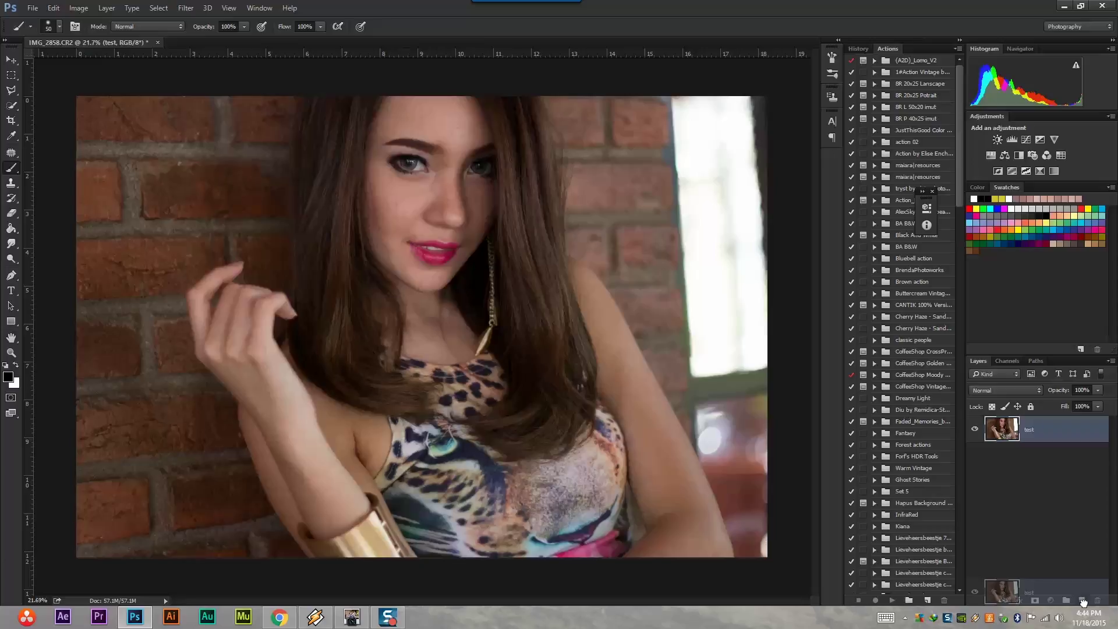
Step: Duplicate the test layer to create 'test copy' above it
{"action": "left_click_drag", "start_coordinate": [1083, 601], "coordinate": [1082, 601]}
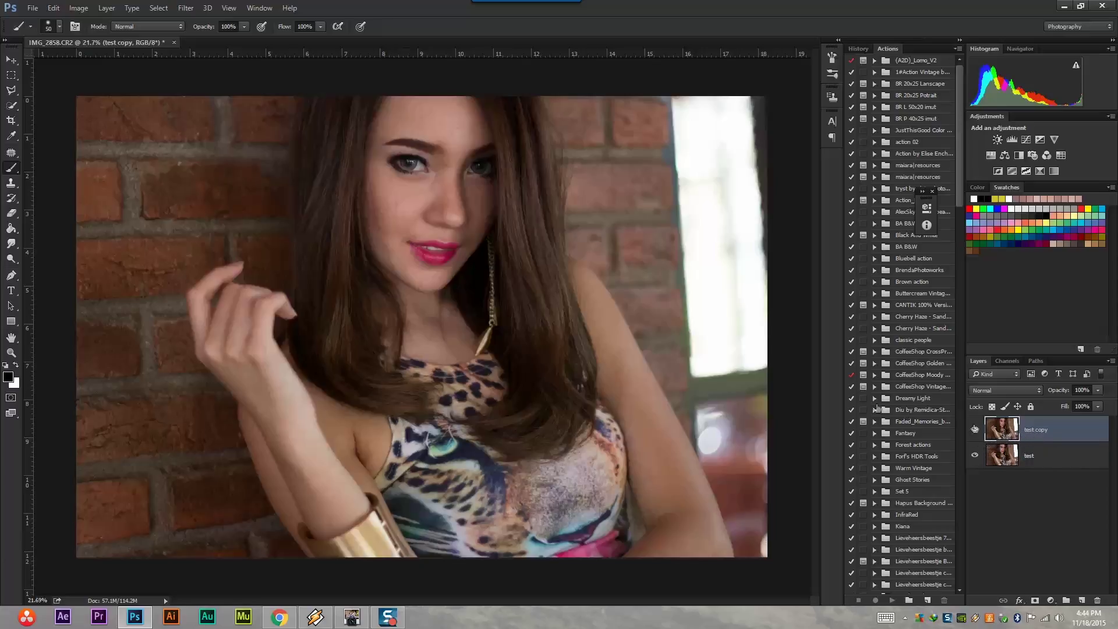
{"action": "scroll", "coordinate": [639, 404], "scroll_direction": "down", "scroll_amount": 3}
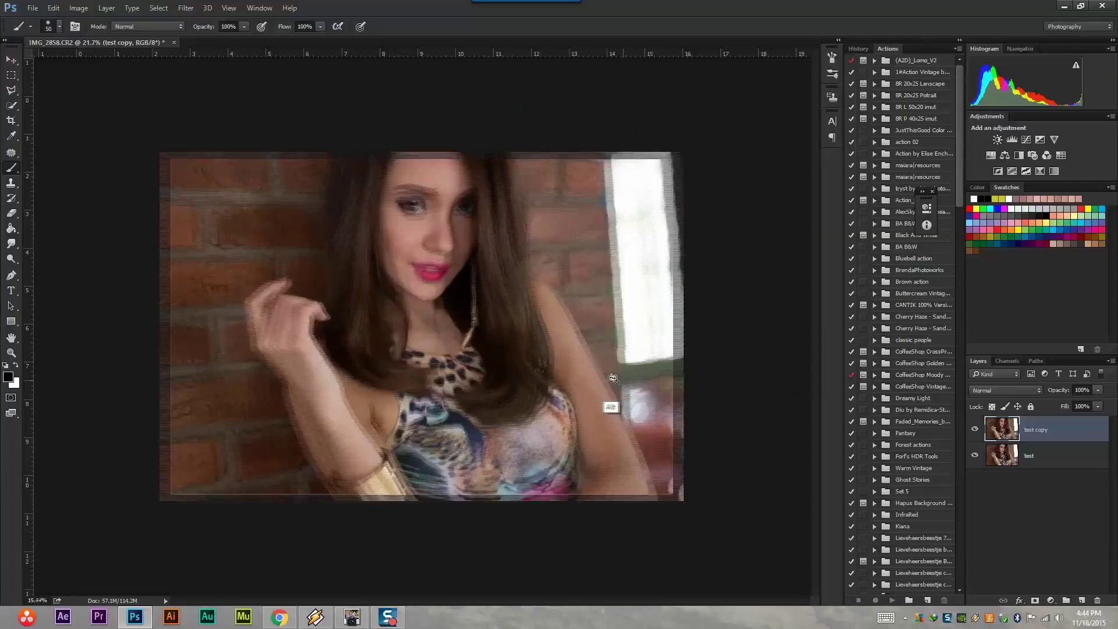
{"action": "scroll", "coordinate": [609, 401], "scroll_direction": "up", "scroll_amount": 1}
{"action": "scroll", "coordinate": [564, 387], "scroll_direction": "up", "scroll_amount": 2}
{"action": "scroll", "coordinate": [548, 397], "scroll_direction": "down", "scroll_amount": 2}
{"action": "scroll", "coordinate": [501, 363], "scroll_direction": "up", "scroll_amount": 1}
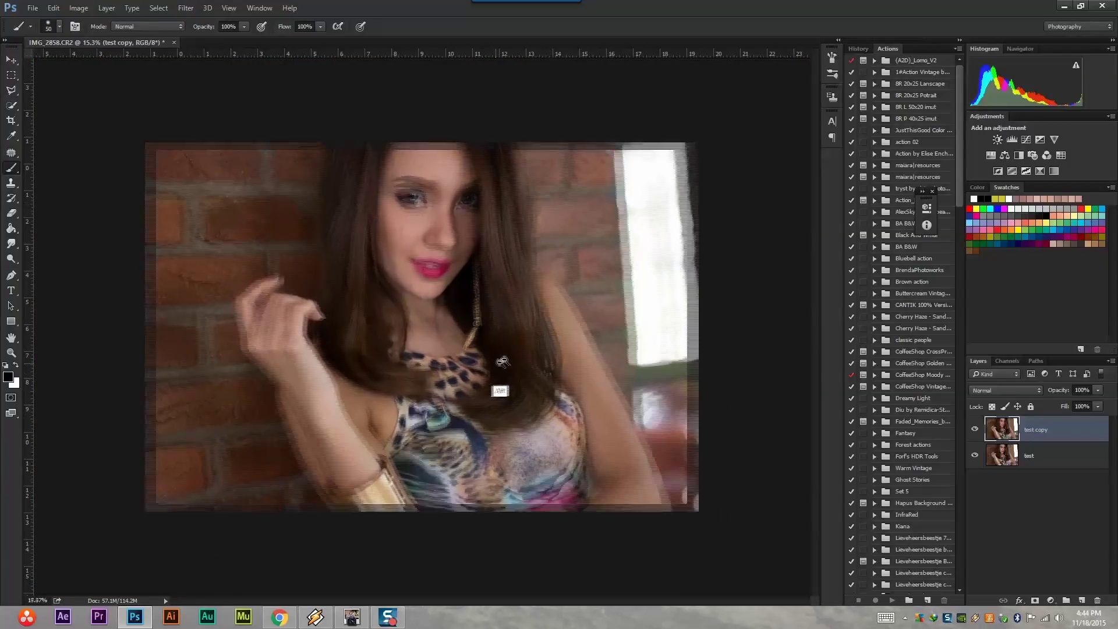
{"action": "scroll", "coordinate": [511, 359], "scroll_direction": "up", "scroll_amount": 1}
{"action": "scroll", "coordinate": [511, 359], "scroll_direction": "up", "scroll_amount": 1}
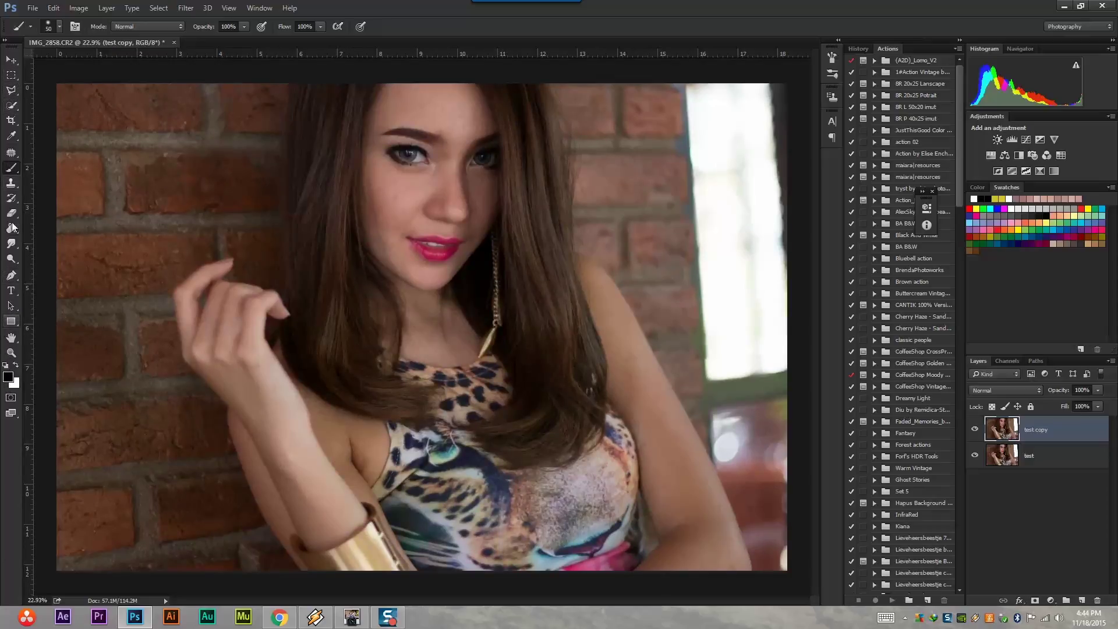
{"action": "left_click", "coordinate": [11, 153]}
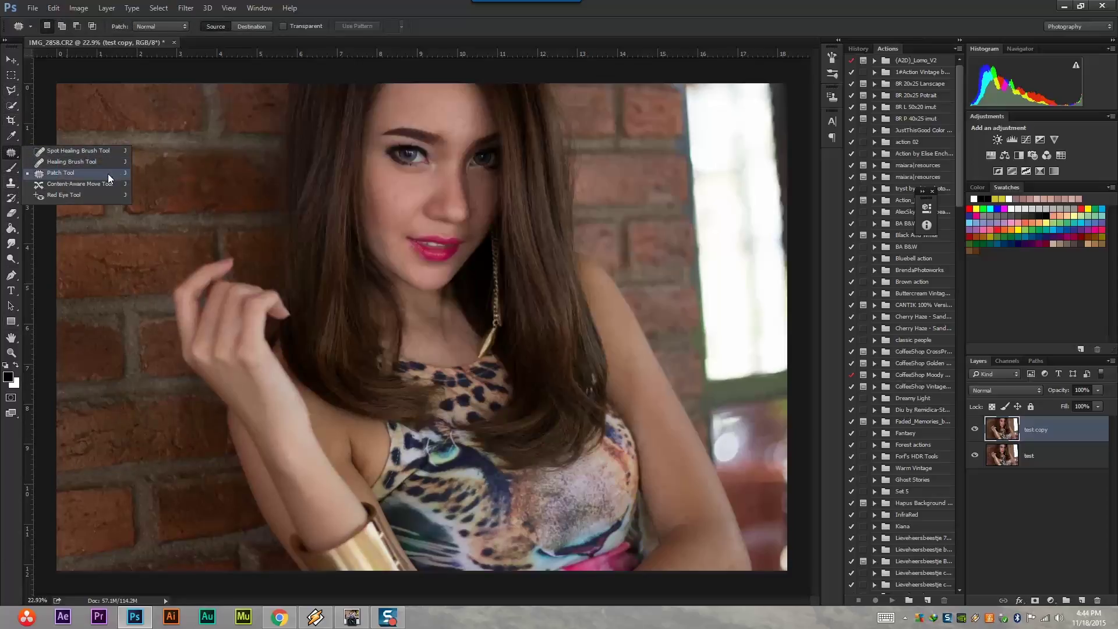
Step: Select the Patch tool and zoom in on the cheek left of the nose
{"action": "left_click", "coordinate": [54, 173]}
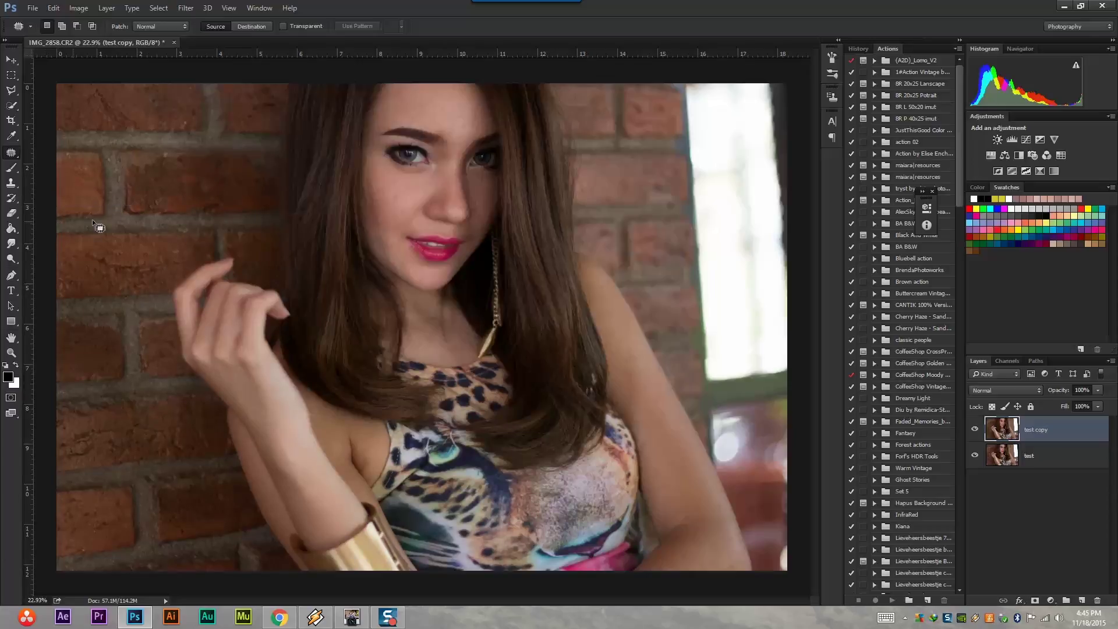
{"action": "scroll", "coordinate": [424, 225], "scroll_direction": "up", "scroll_amount": 4}
{"action": "scroll", "coordinate": [435, 210], "scroll_direction": "up", "scroll_amount": 4}
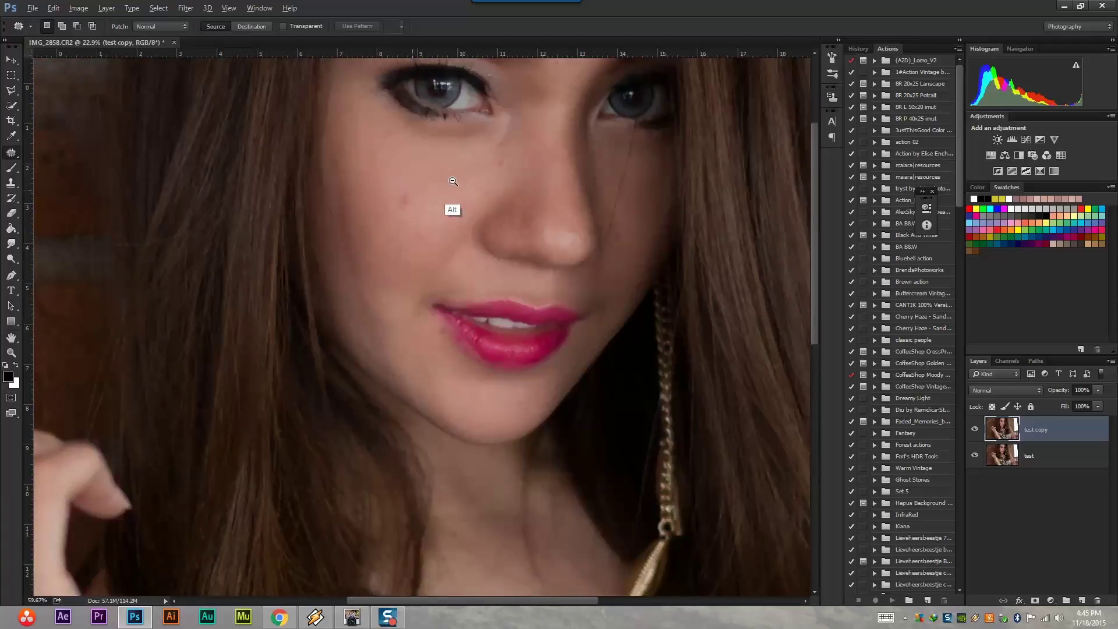
{"action": "scroll", "coordinate": [449, 208], "scroll_direction": "up", "scroll_amount": 3}
{"action": "mouse_move", "coordinate": [574, 172]}
{"action": "left_mouse_down"}
{"action": "mouse_move", "coordinate": [455, 257]}
{"action": "mouse_move", "coordinate": [481, 225]}
{"action": "left_mouse_up"}
{"action": "key", "text": "alt+space"}
{"action": "scroll", "coordinate": [343, 280], "scroll_direction": "up", "scroll_amount": 3}
{"action": "scroll", "coordinate": [343, 279], "scroll_direction": "down", "scroll_amount": 2}
{"action": "scroll", "coordinate": [349, 271], "scroll_direction": "up", "scroll_amount": 2}
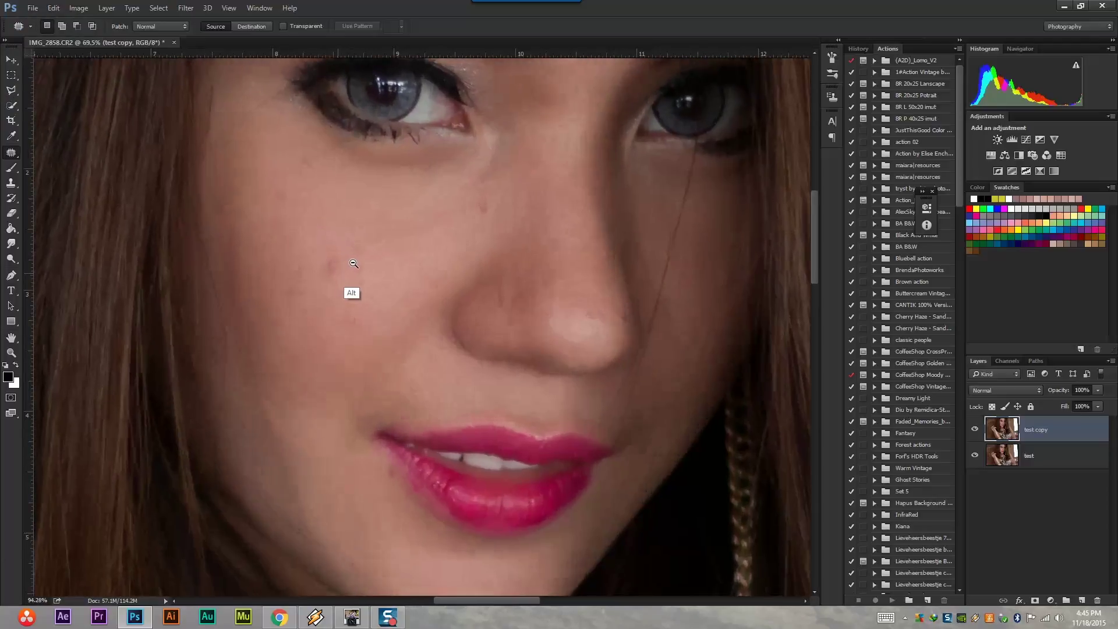
{"action": "scroll", "coordinate": [373, 256], "scroll_direction": "up", "scroll_amount": 2}
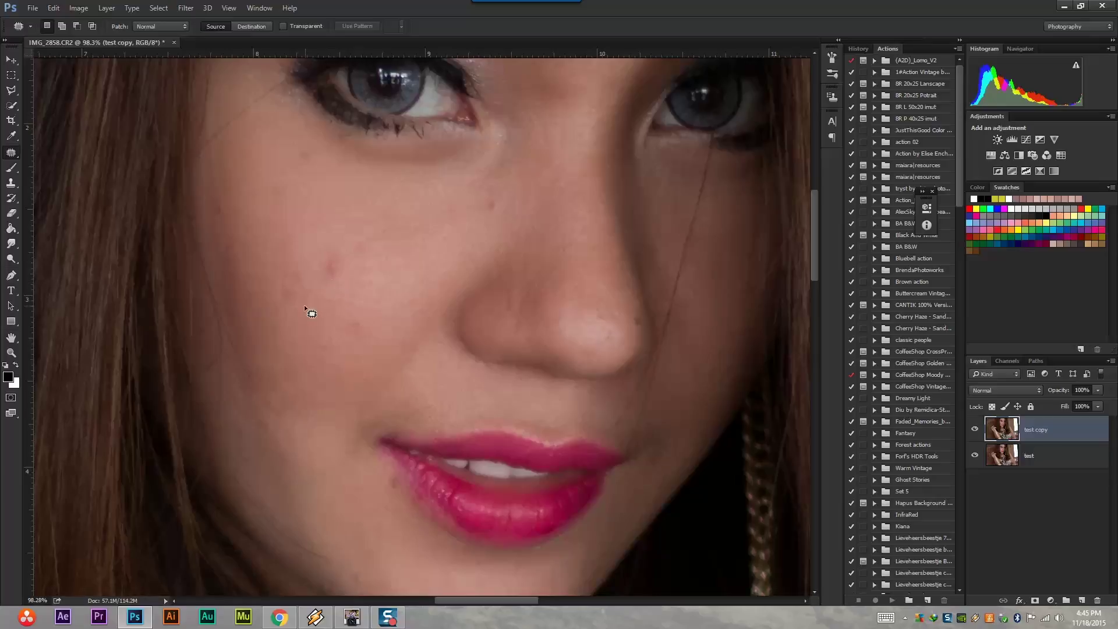
Step: Patch the first cheek blemishes onto clean skin, deselecting after each
{"action": "left_click_drag", "start_coordinate": [324, 247], "coordinate": [335, 296]}
{"action": "left_click_drag", "start_coordinate": [343, 250], "coordinate": [334, 250]}
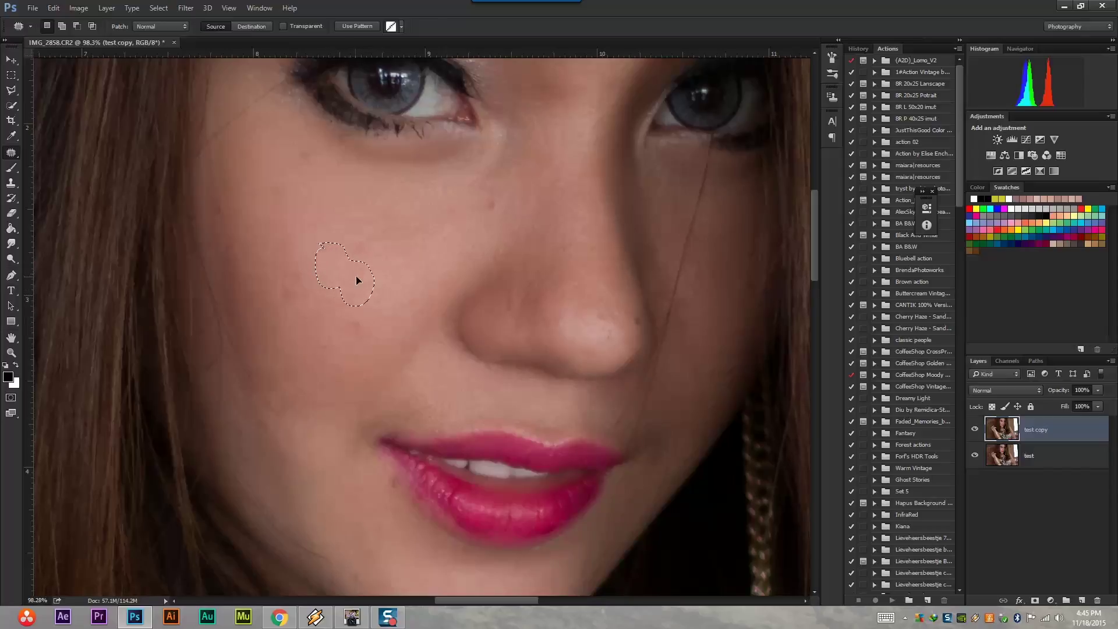
{"action": "left_click_drag", "start_coordinate": [390, 271], "coordinate": [384, 259]}
{"action": "key", "text": "ctrl+d"}
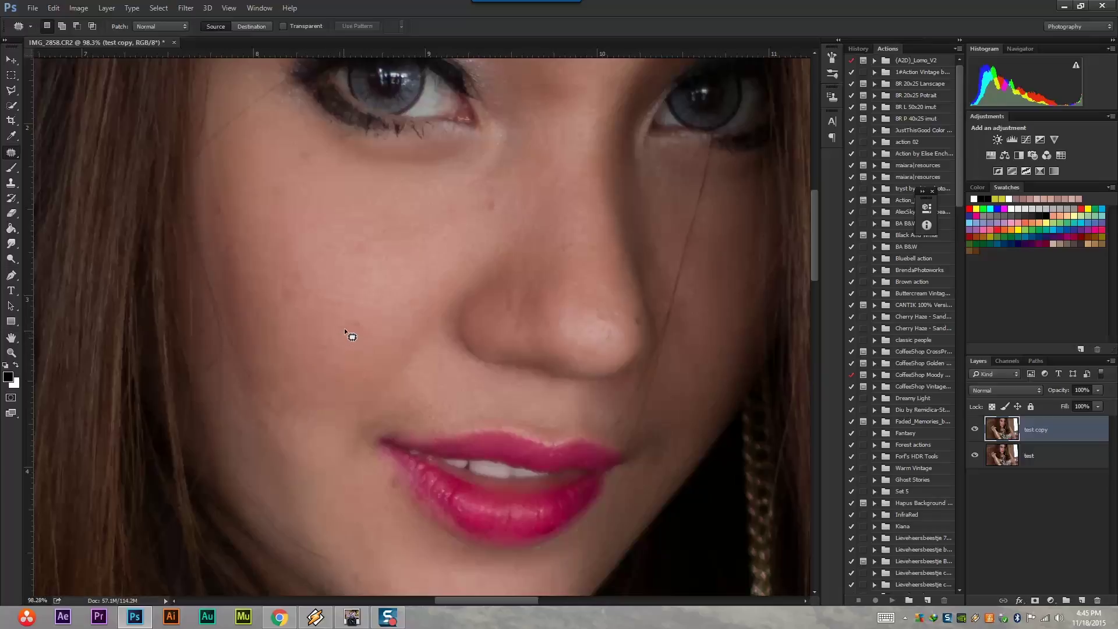
{"action": "left_click_drag", "start_coordinate": [344, 331], "coordinate": [345, 329]}
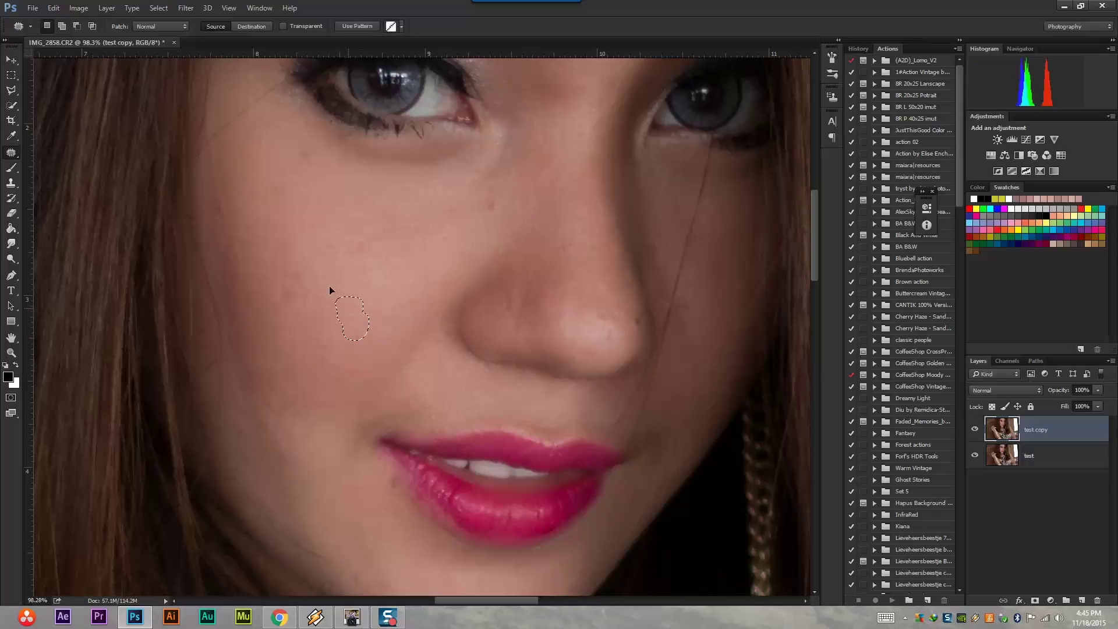
{"action": "key", "text": "ctrl+d"}
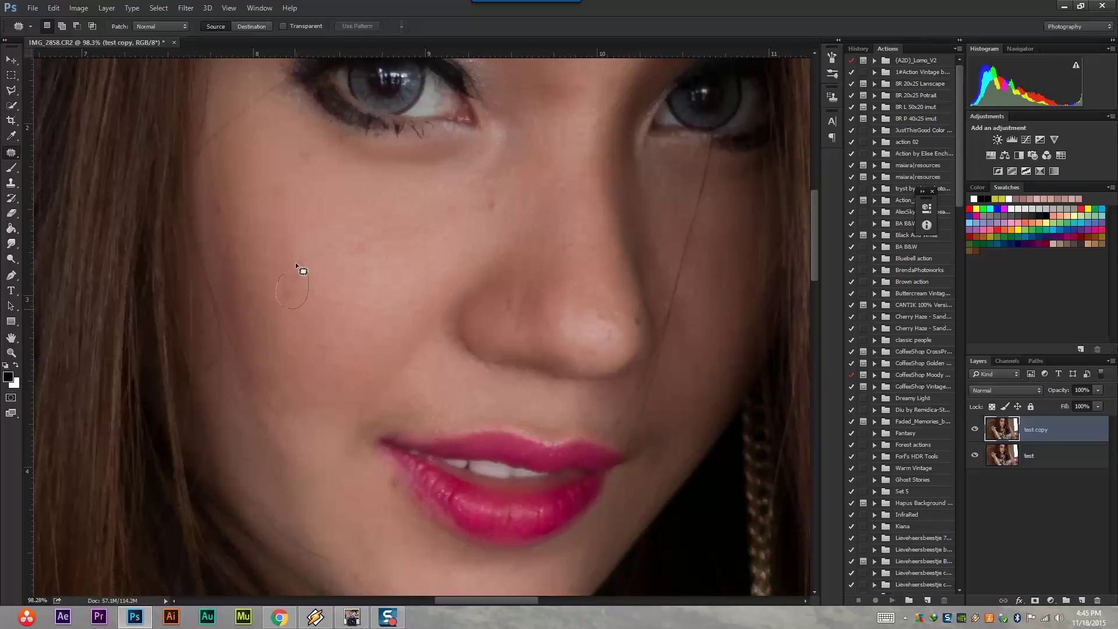
{"action": "left_click_drag", "start_coordinate": [296, 264], "coordinate": [280, 272]}
{"action": "left_click_drag", "start_coordinate": [292, 291], "coordinate": [332, 299]}
{"action": "key", "text": "ctrl+d"}
Step: Patch the remaining cheek spots and the blemishes near the nose
{"action": "left_click_drag", "start_coordinate": [284, 185], "coordinate": [287, 187]}
{"action": "key", "text": "ctrl+d"}
{"action": "left_click_drag", "start_coordinate": [489, 198], "coordinate": [451, 230]}
{"action": "key", "text": "ctrl+d"}
{"action": "left_click_drag", "start_coordinate": [510, 298], "coordinate": [544, 270]}
{"action": "key", "text": "ctrl+d"}
{"action": "left_click_drag", "start_coordinate": [529, 317], "coordinate": [527, 260]}
{"action": "key", "text": "ctrl+d"}
Step: Patch away the small spot below the lips
{"action": "scroll", "coordinate": [320, 292], "scroll_direction": "down", "scroll_amount": 3}
{"action": "scroll", "coordinate": [378, 385], "scroll_direction": "down", "scroll_amount": 3}
{"action": "scroll", "coordinate": [402, 320], "scroll_direction": "left", "scroll_amount": 1}
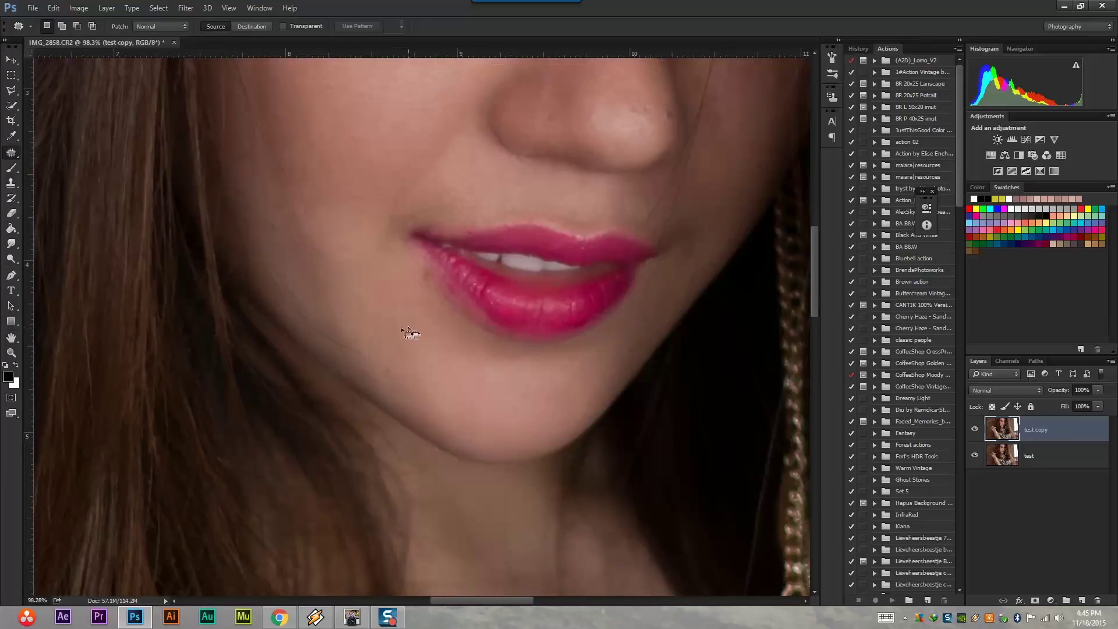
{"action": "left_click_drag", "start_coordinate": [386, 357], "coordinate": [383, 372]}
{"action": "key", "text": "ctrl+d"}
Step: Patch the first forehead spots onto clean skin
{"action": "scroll", "coordinate": [408, 350], "scroll_direction": "up", "scroll_amount": 2}
{"action": "scroll", "coordinate": [397, 359], "scroll_direction": "left", "scroll_amount": 1}
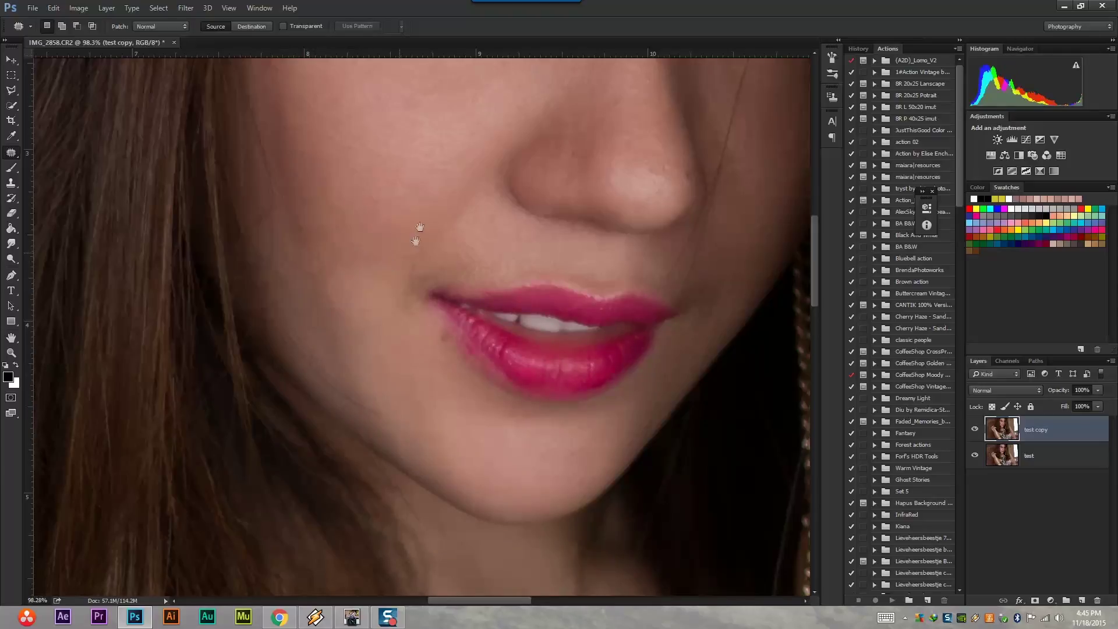
{"action": "left_click_drag", "start_coordinate": [412, 243], "coordinate": [361, 355]}
{"action": "scroll", "coordinate": [349, 396], "scroll_direction": "up", "scroll_amount": 5}
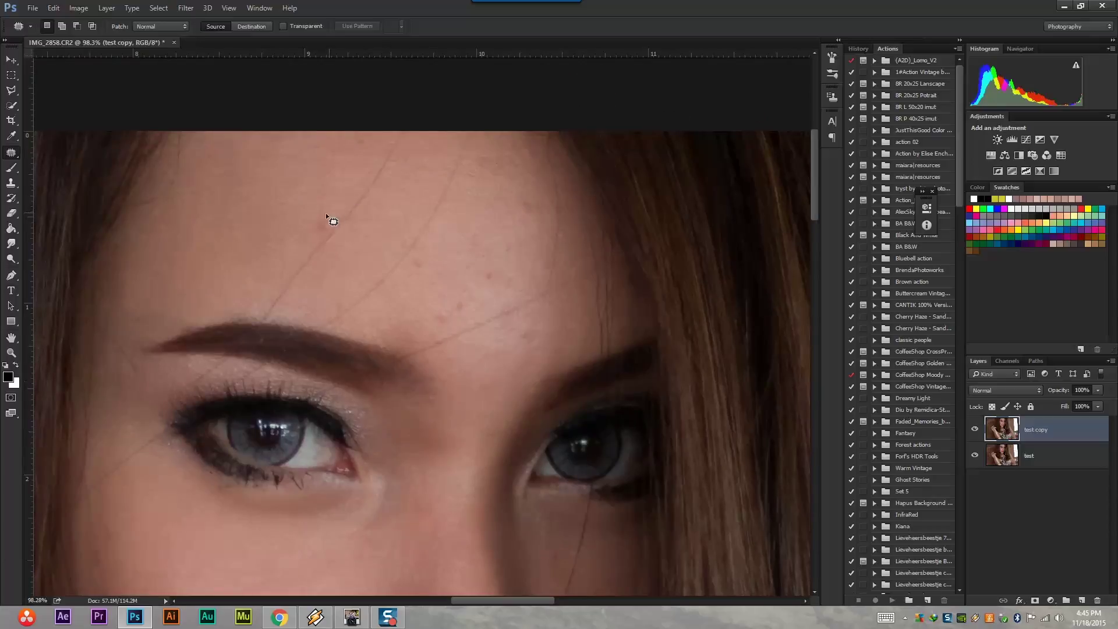
{"action": "left_click_drag", "start_coordinate": [326, 215], "coordinate": [328, 223]}
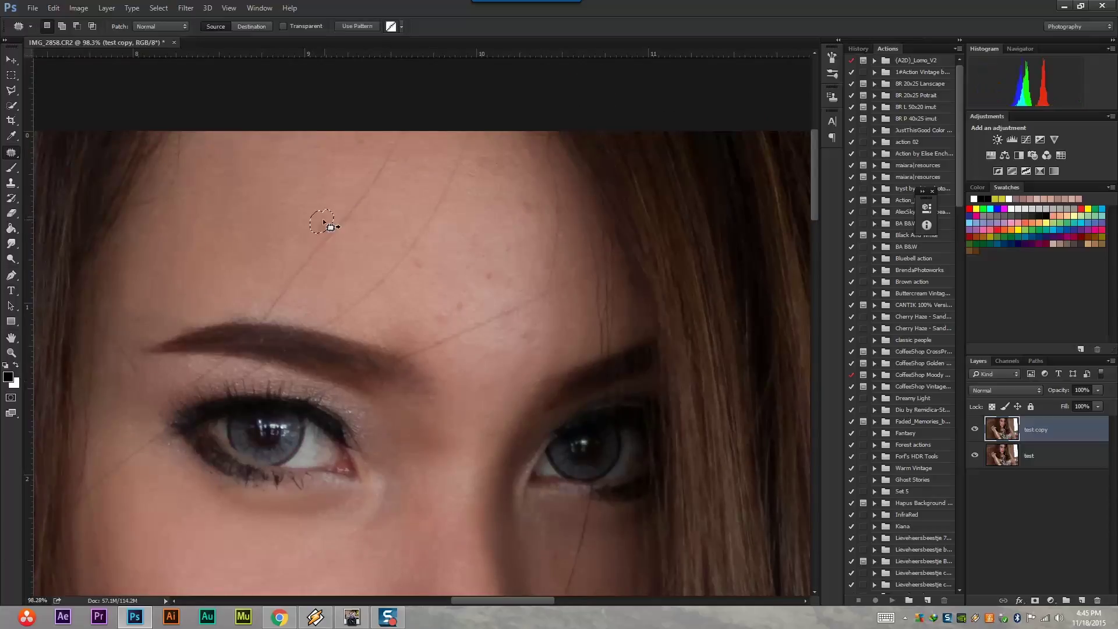
{"action": "left_click", "coordinate": [406, 205]}
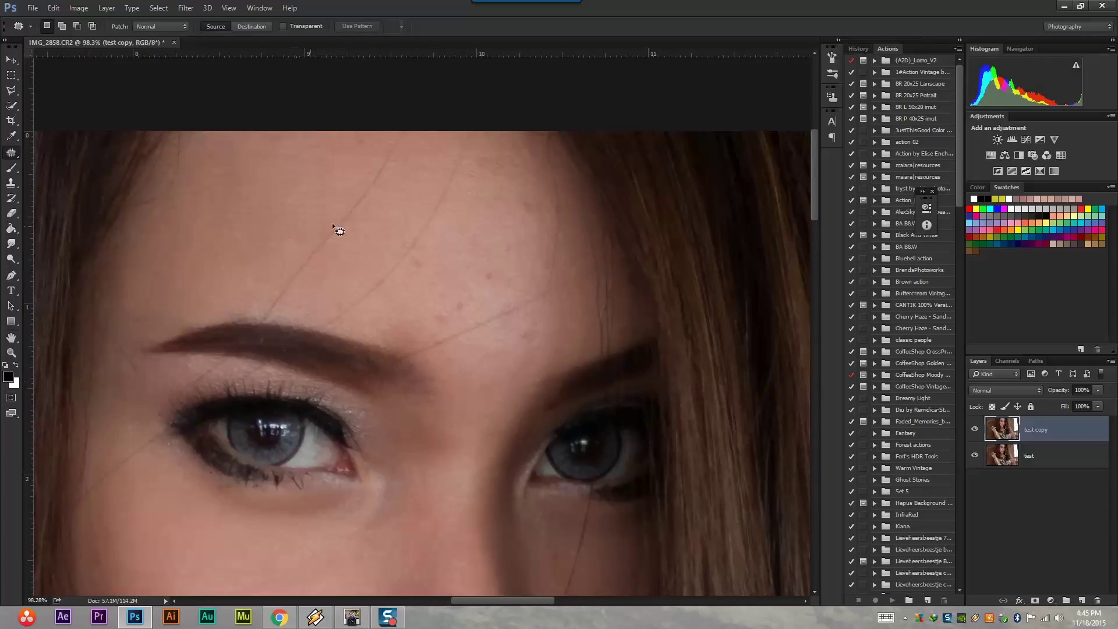
{"action": "left_click_drag", "start_coordinate": [326, 152], "coordinate": [338, 163]}
{"action": "left_click", "coordinate": [382, 264]}
{"action": "left_click_drag", "start_coordinate": [424, 265], "coordinate": [424, 262]}
{"action": "mouse_move", "coordinate": [482, 304]}
{"action": "left_mouse_down"}
{"action": "mouse_move", "coordinate": [470, 309]}
{"action": "mouse_move", "coordinate": [457, 271]}
{"action": "left_mouse_up"}
{"action": "left_click", "coordinate": [500, 278]}
Step: Patch several more small forehead spots, deselecting after each
{"action": "mouse_move", "coordinate": [500, 279]}
{"action": "left_mouse_down"}
{"action": "mouse_move", "coordinate": [480, 259]}
{"action": "mouse_move", "coordinate": [446, 285]}
{"action": "left_mouse_up"}
{"action": "left_click", "coordinate": [484, 388]}
{"action": "left_click_drag", "start_coordinate": [488, 387], "coordinate": [464, 424]}
{"action": "left_click", "coordinate": [464, 424]}
{"action": "left_click_drag", "start_coordinate": [531, 330], "coordinate": [539, 344]}
{"action": "left_click", "coordinate": [506, 323]}
{"action": "mouse_move", "coordinate": [497, 302]}
{"action": "left_mouse_down"}
{"action": "mouse_move", "coordinate": [456, 336]}
{"action": "mouse_move", "coordinate": [466, 333]}
{"action": "left_mouse_up"}
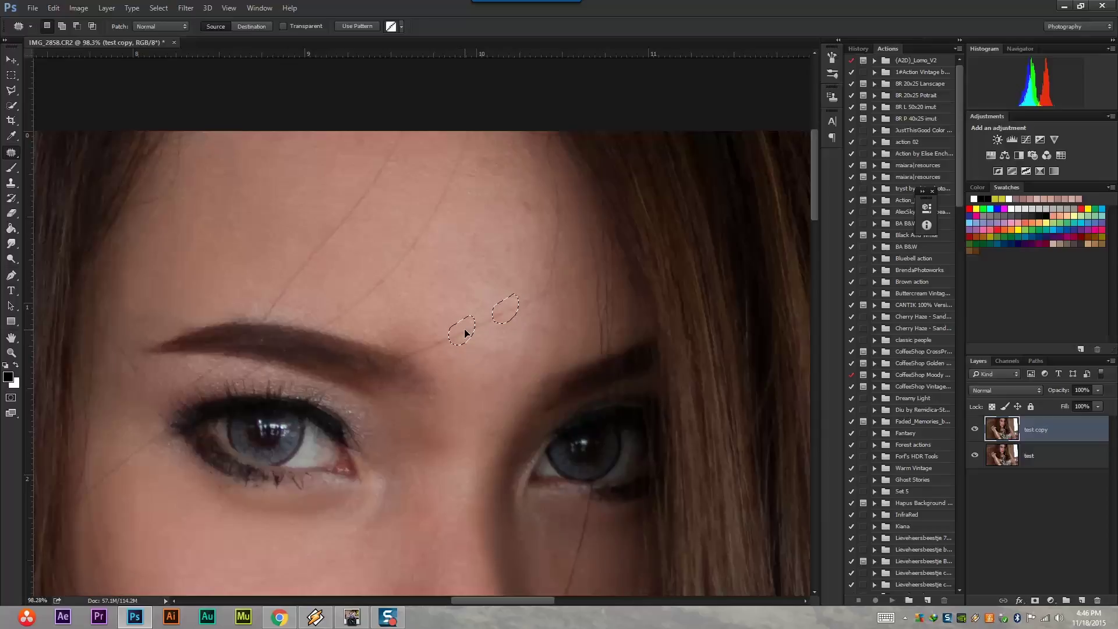
{"action": "mouse_move", "coordinate": [466, 333]}
{"action": "left_mouse_down"}
{"action": "mouse_move", "coordinate": [477, 324]}
{"action": "mouse_move", "coordinate": [462, 335]}
{"action": "left_mouse_up"}
{"action": "key", "text": "ctrl+d"}
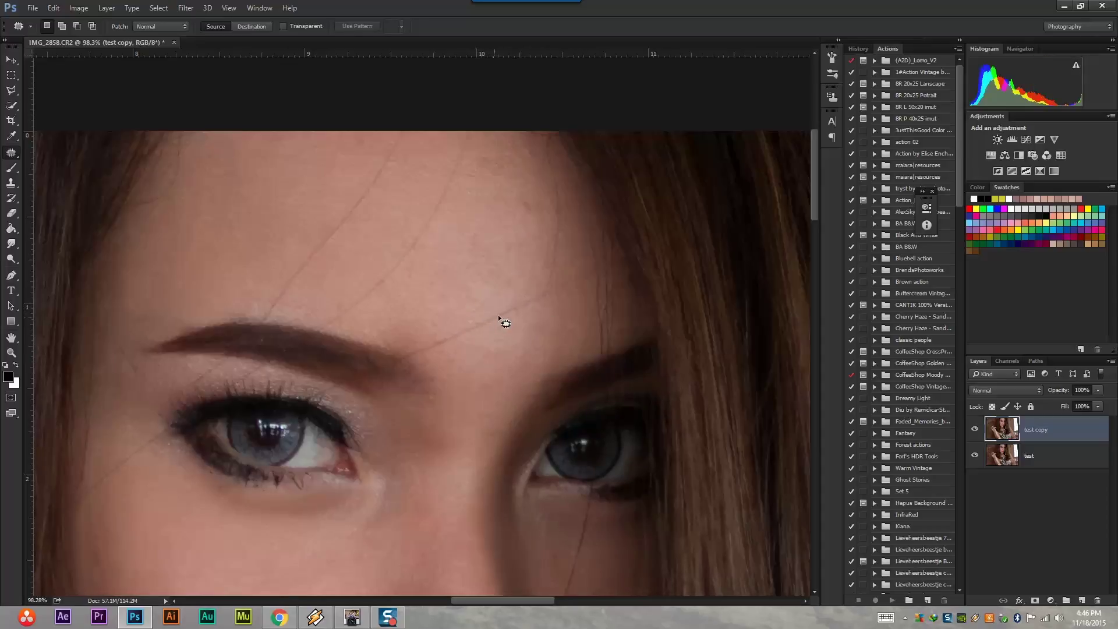
Step: Patch the forehead blemish just above the brow
{"action": "left_click_drag", "start_coordinate": [516, 296], "coordinate": [499, 322]}
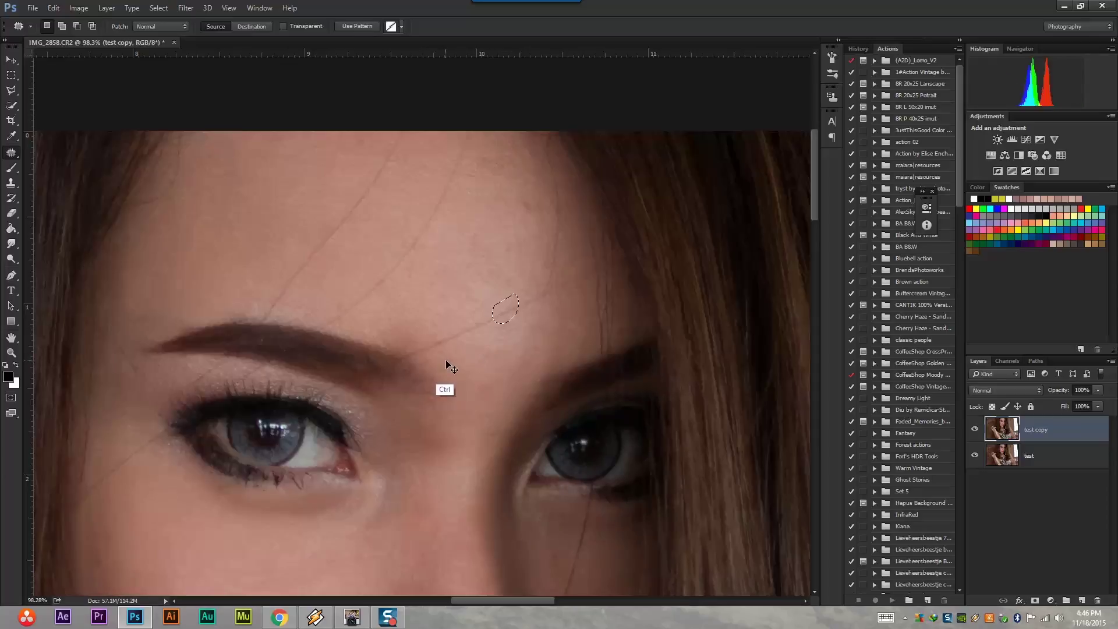
{"action": "key", "text": "ctrl+d"}
{"action": "mouse_move", "coordinate": [532, 191]}
{"action": "left_mouse_down"}
{"action": "mouse_move", "coordinate": [516, 209]}
{"action": "mouse_move", "coordinate": [508, 169]}
{"action": "mouse_move", "coordinate": [473, 153]}
{"action": "mouse_move", "coordinate": [501, 244]}
{"action": "left_mouse_up"}
{"action": "key", "text": "ctrl+d"}
{"action": "key", "text": "ctrl+d"}
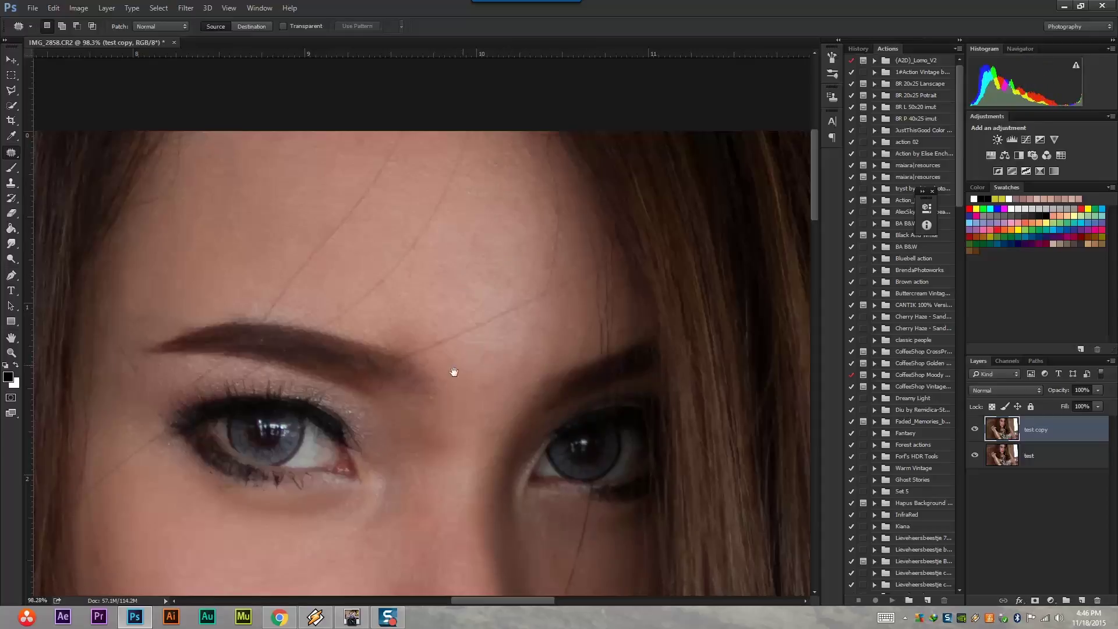
Step: Patch the spot at the left corner of the lips
{"action": "left_click_drag", "start_coordinate": [457, 369], "coordinate": [367, 205]}
{"action": "left_click_drag", "start_coordinate": [424, 277], "coordinate": [439, 242]}
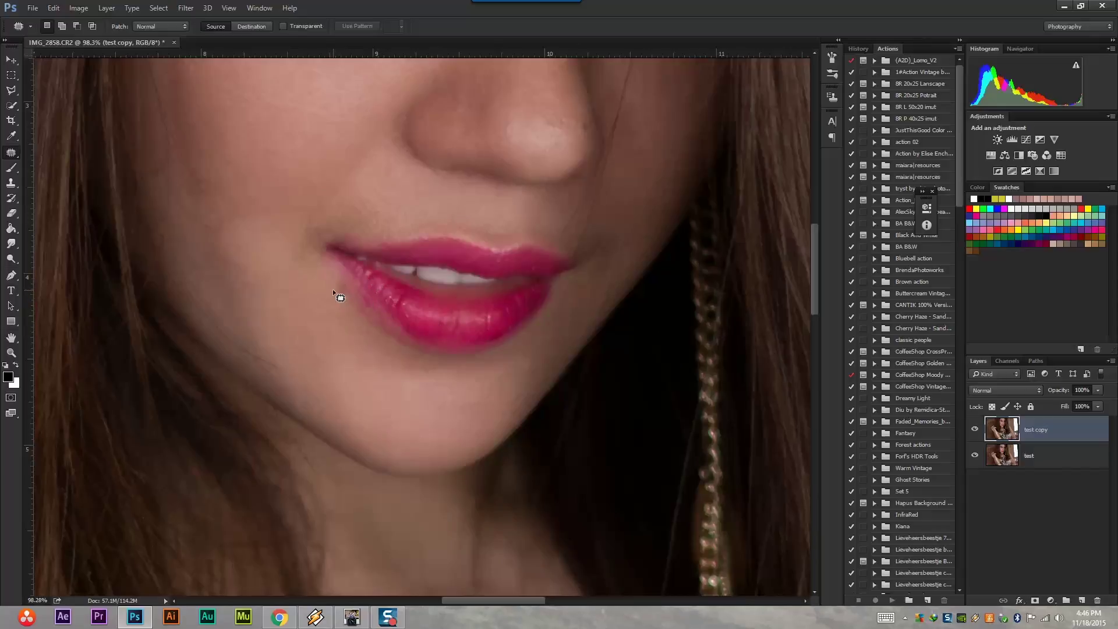
{"action": "mouse_move", "coordinate": [339, 277]}
{"action": "left_mouse_down"}
{"action": "mouse_move", "coordinate": [345, 292]}
{"action": "mouse_move", "coordinate": [308, 324]}
{"action": "left_mouse_up"}
{"action": "key", "text": "ctrl+d"}
{"action": "left_click_drag", "start_coordinate": [395, 225], "coordinate": [334, 379]}
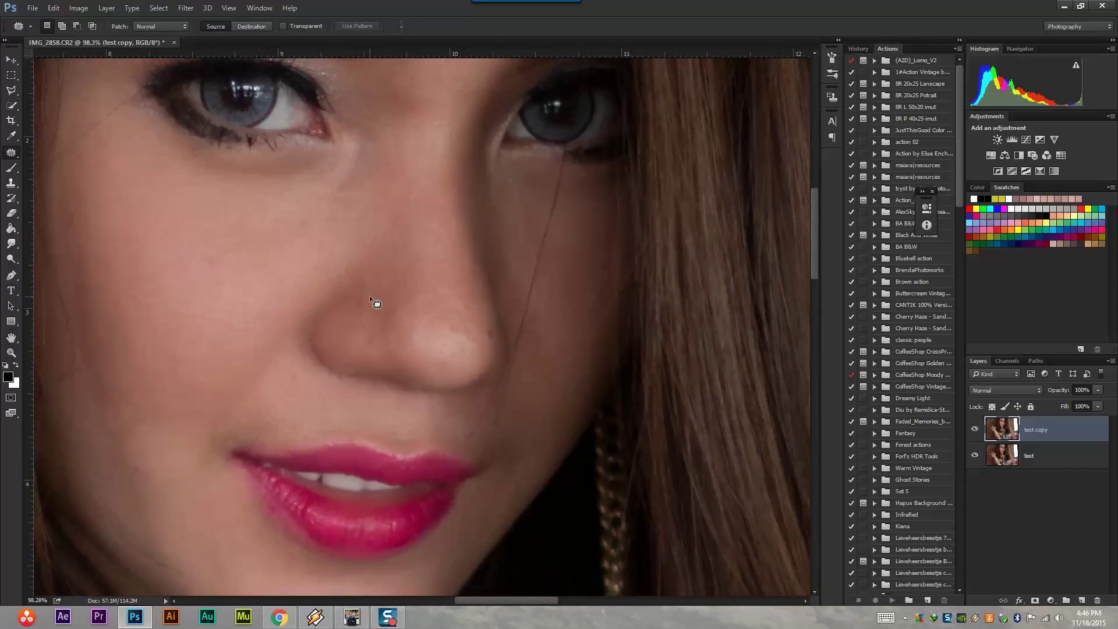
{"action": "mouse_move", "coordinate": [386, 262]}
{"action": "left_mouse_down"}
{"action": "mouse_move", "coordinate": [490, 512]}
{"action": "mouse_move", "coordinate": [454, 548]}
{"action": "left_mouse_up"}
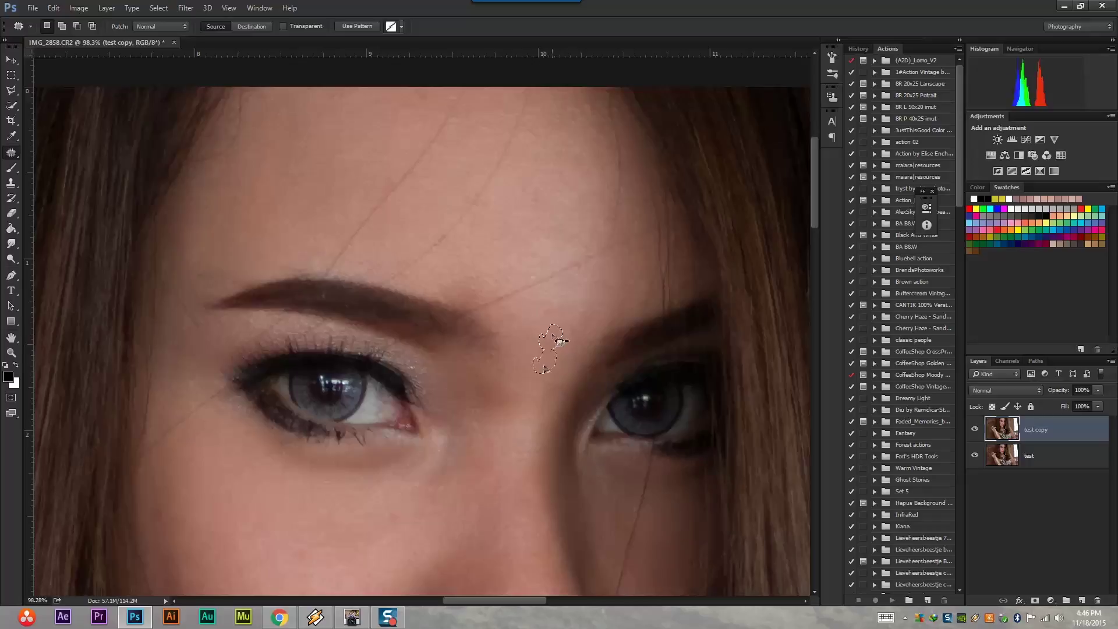
{"action": "scroll", "coordinate": [522, 413], "scroll_direction": "down", "scroll_amount": 5}
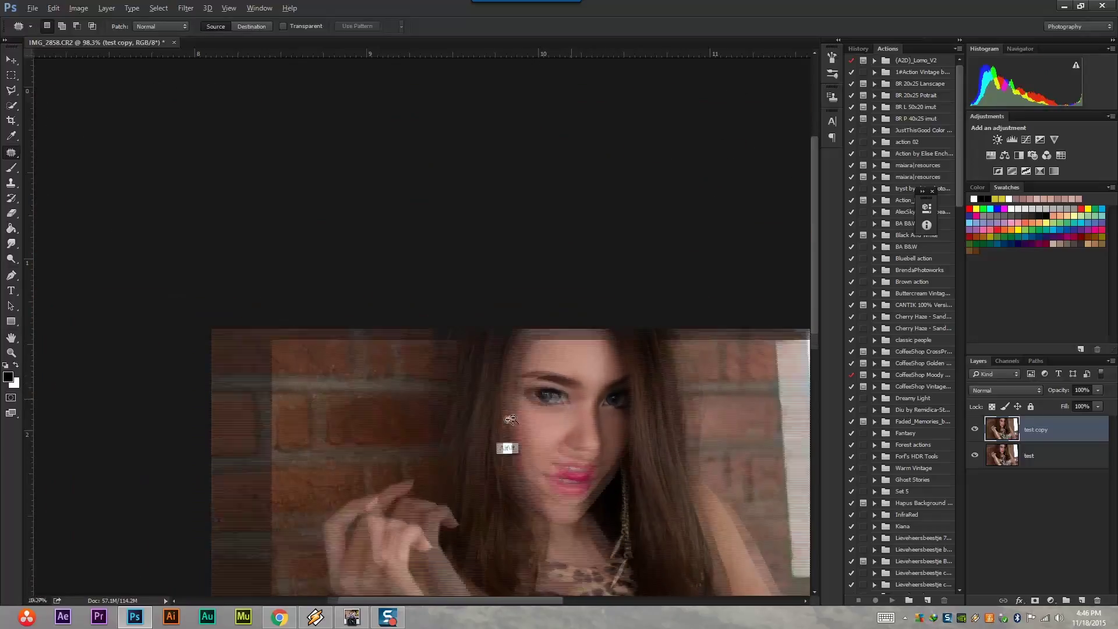
{"action": "scroll", "coordinate": [530, 419], "scroll_direction": "up", "scroll_amount": 2}
{"action": "scroll", "coordinate": [533, 442], "scroll_direction": "up", "scroll_amount": 2}
{"action": "left_click_drag", "start_coordinate": [533, 456], "coordinate": [473, 351]}
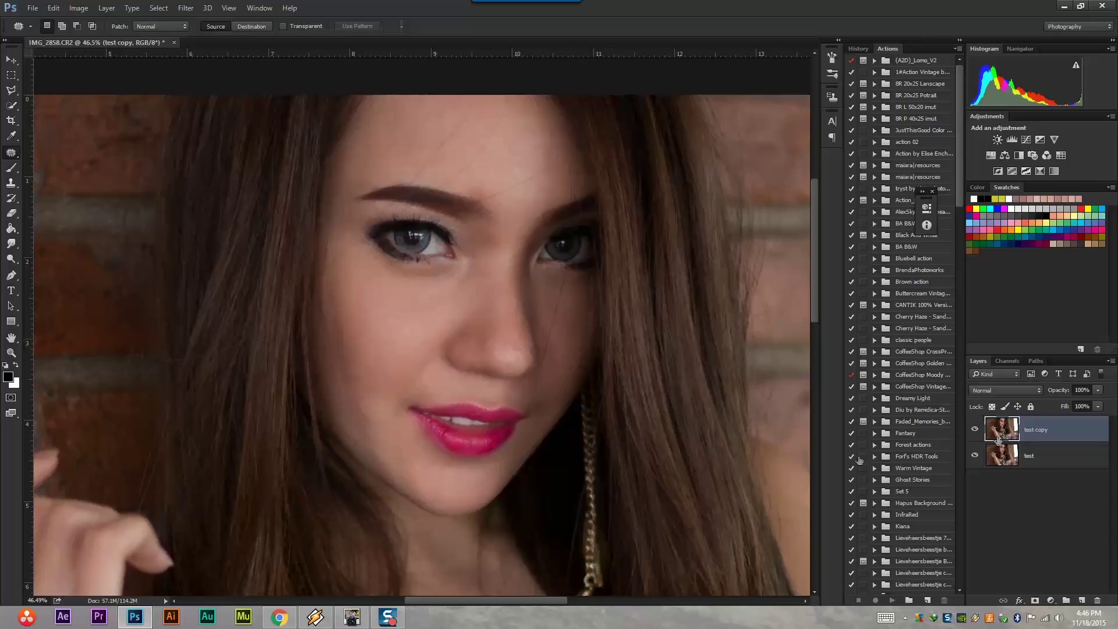
{"action": "left_click", "coordinate": [976, 432]}
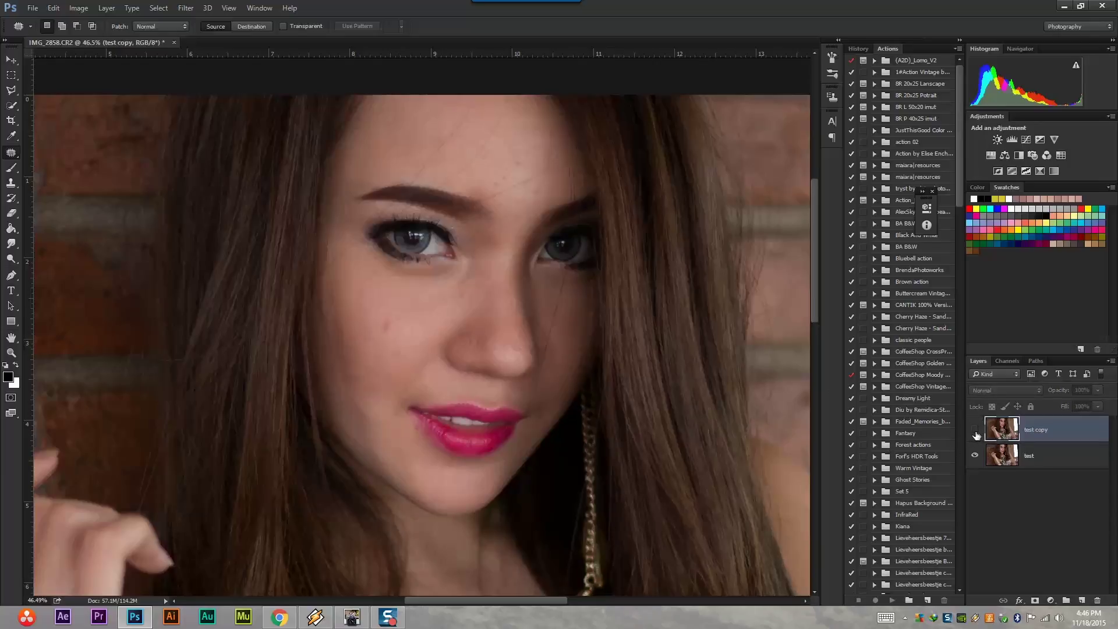
{"action": "left_click", "coordinate": [976, 431]}
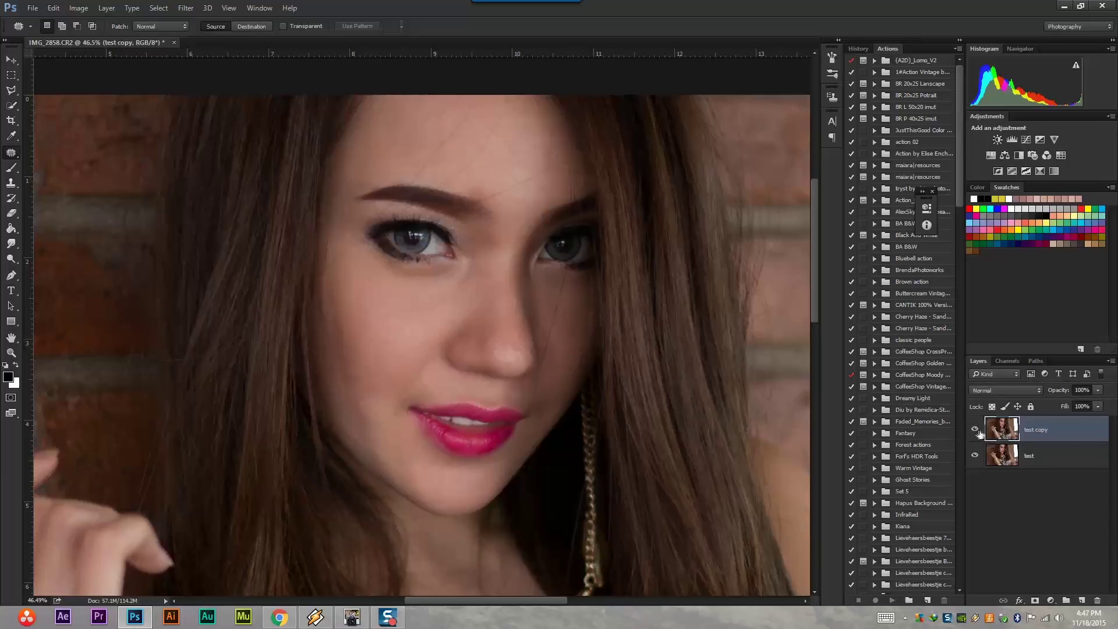
{"action": "left_click", "coordinate": [976, 431]}
{"action": "left_click", "coordinate": [976, 431]}
{"action": "left_click", "coordinate": [976, 431]}
{"action": "scroll", "coordinate": [643, 375], "scroll_direction": "down", "scroll_amount": 3}
{"action": "scroll", "coordinate": [643, 375], "scroll_direction": "up", "scroll_amount": 3}
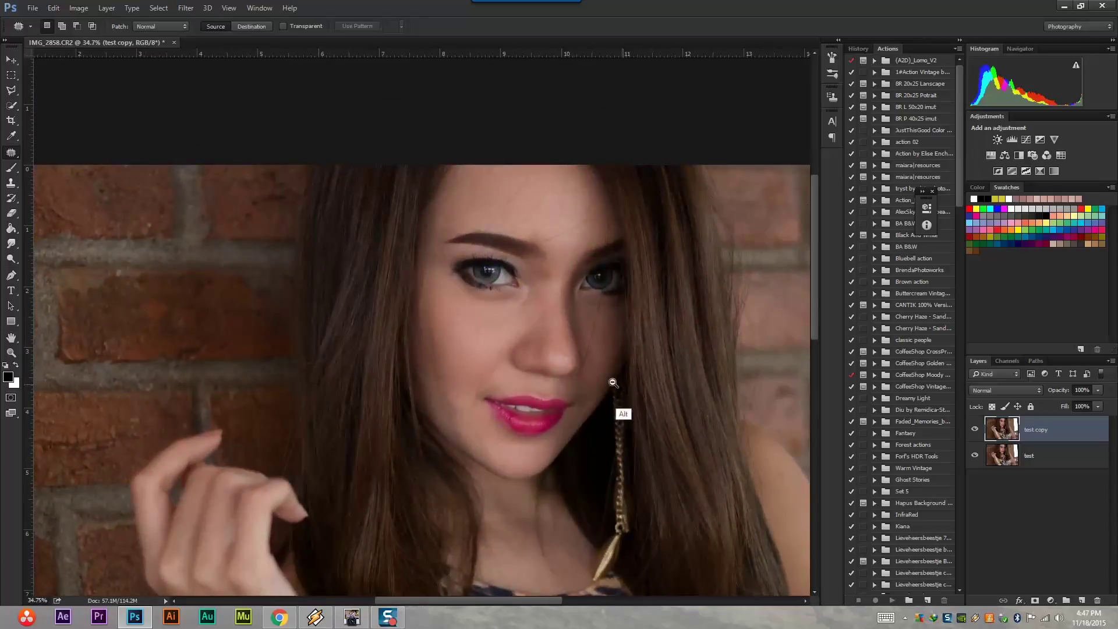
{"action": "scroll", "coordinate": [604, 370], "scroll_direction": "up", "scroll_amount": 2}
{"action": "scroll", "coordinate": [602, 370], "scroll_direction": "down", "scroll_amount": 2}
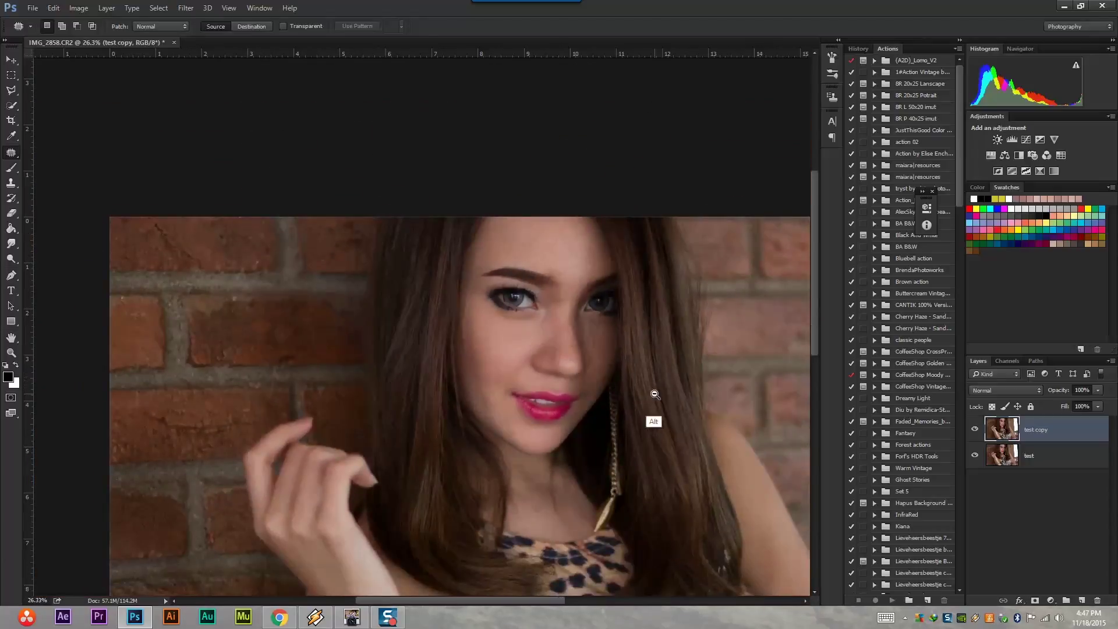
{"action": "scroll", "coordinate": [646, 392], "scroll_direction": "down", "scroll_amount": 2}
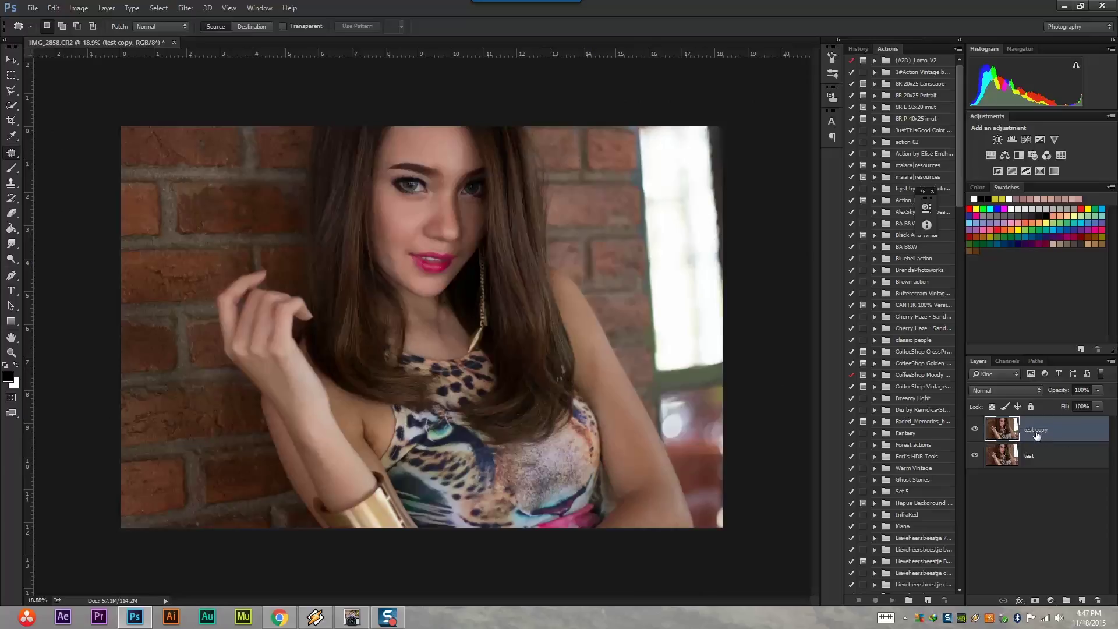
Step: Rename the 'test copy' layer to 'bersih'
{"action": "double_click", "coordinate": [1034, 429]}
{"action": "left_click", "coordinate": [1065, 432]}
{"action": "key", "text": "ctrl+a"}
{"action": "type", "text": "b"}
{"action": "key", "text": "Return"}
Step: Duplicate 'bersih' and name the copy 'wajah mulus'
{"action": "left_click_drag", "start_coordinate": [1001, 431], "coordinate": [1082, 604]}
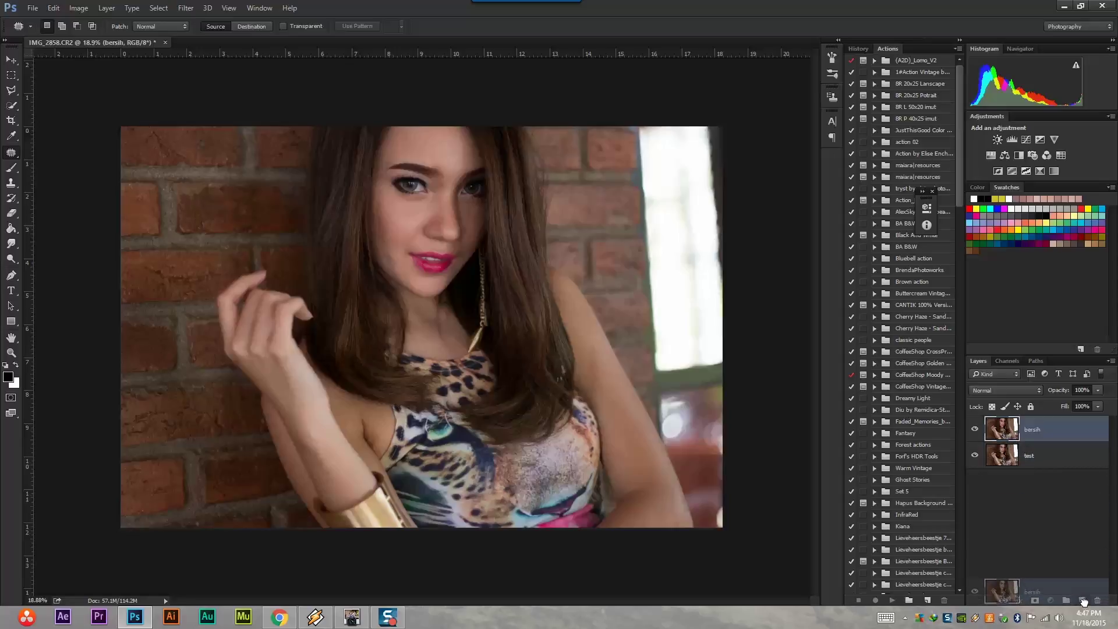
{"action": "left_click_drag", "start_coordinate": [1082, 601], "coordinate": [1082, 602]}
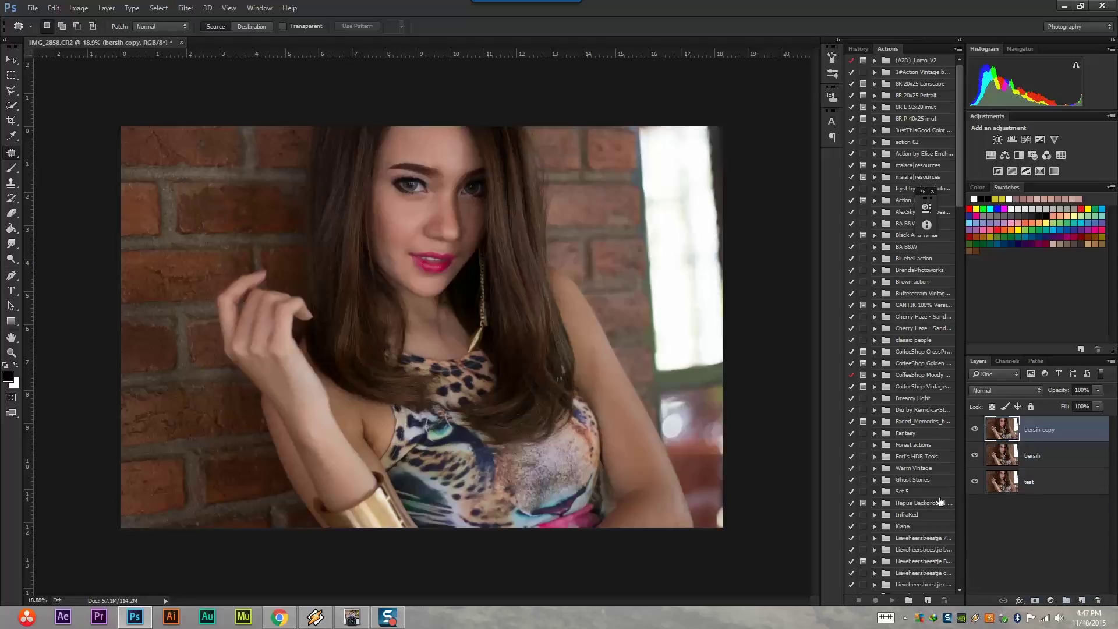
{"action": "double_click", "coordinate": [1039, 431]}
{"action": "type", "text": "wa"}
{"action": "left_click", "coordinate": [1001, 499]}
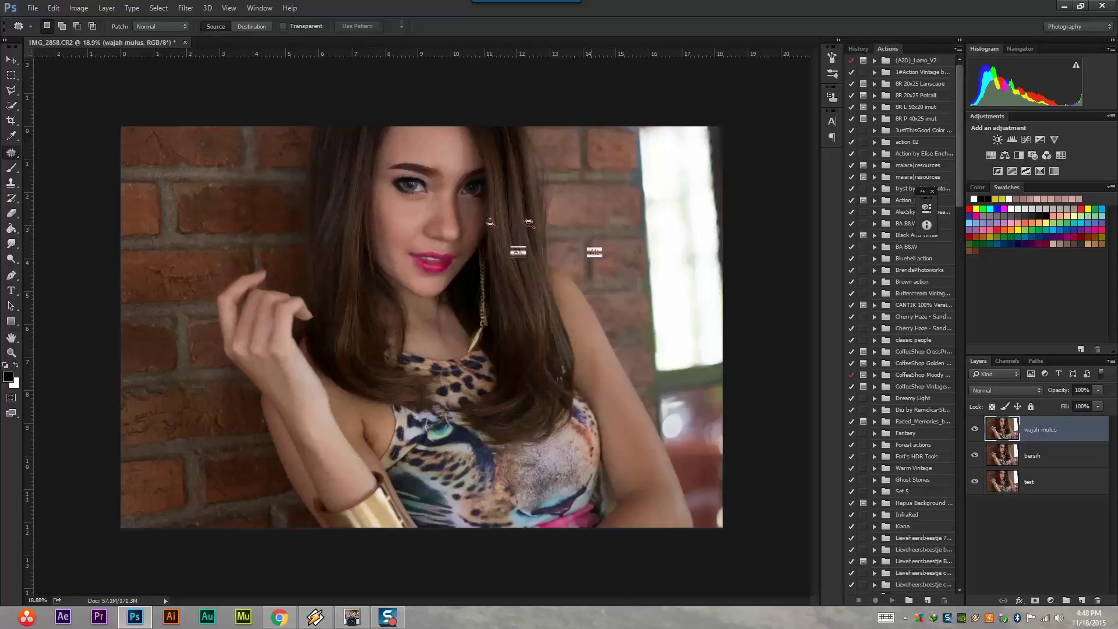
Step: Apply Surface Blur with Radius 15 pixels and Threshold 20 levels to 'wajah mulus'
{"action": "scroll", "coordinate": [486, 237], "scroll_direction": "up", "scroll_amount": 2}
{"action": "scroll", "coordinate": [521, 208], "scroll_direction": "up", "scroll_amount": 4}
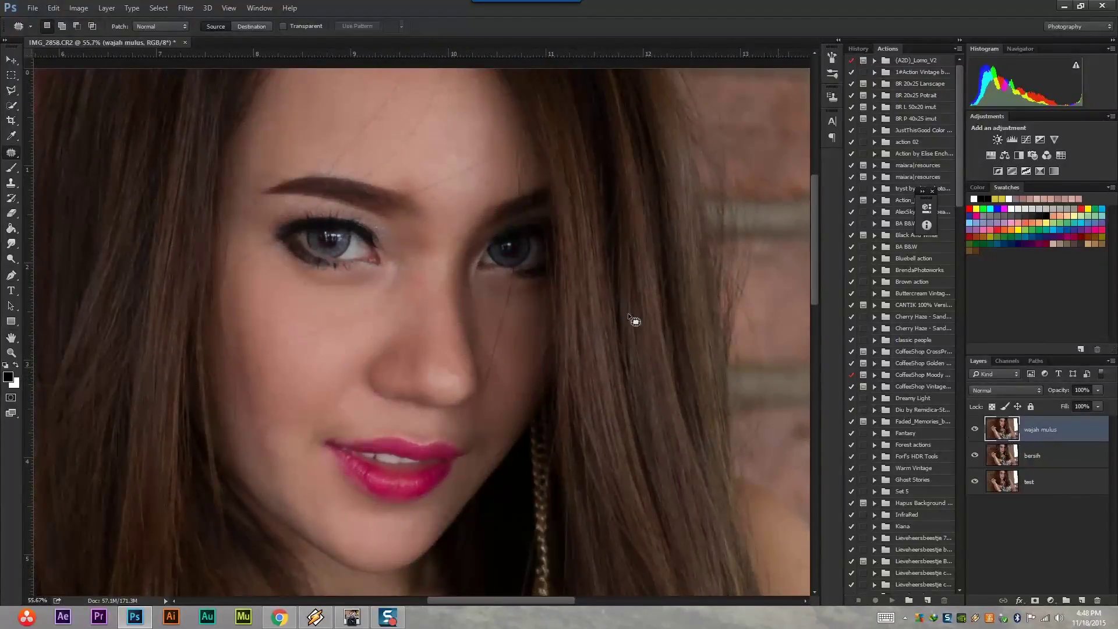
{"action": "left_click", "coordinate": [186, 10]}
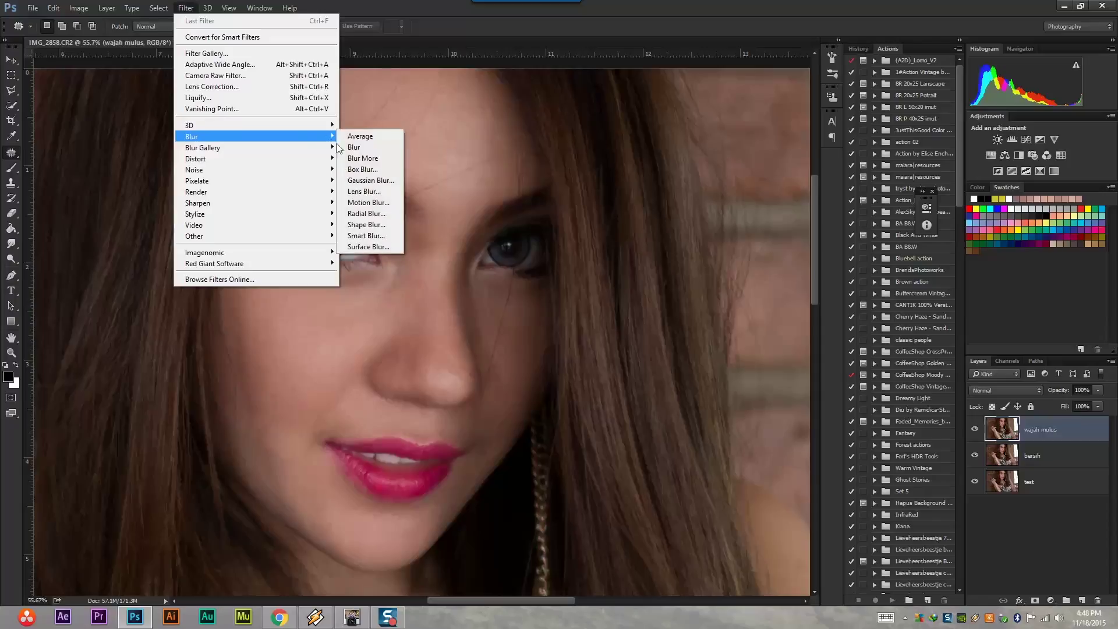
{"action": "mouse_move", "coordinate": [191, 136]}
{"action": "left_click", "coordinate": [368, 247]}
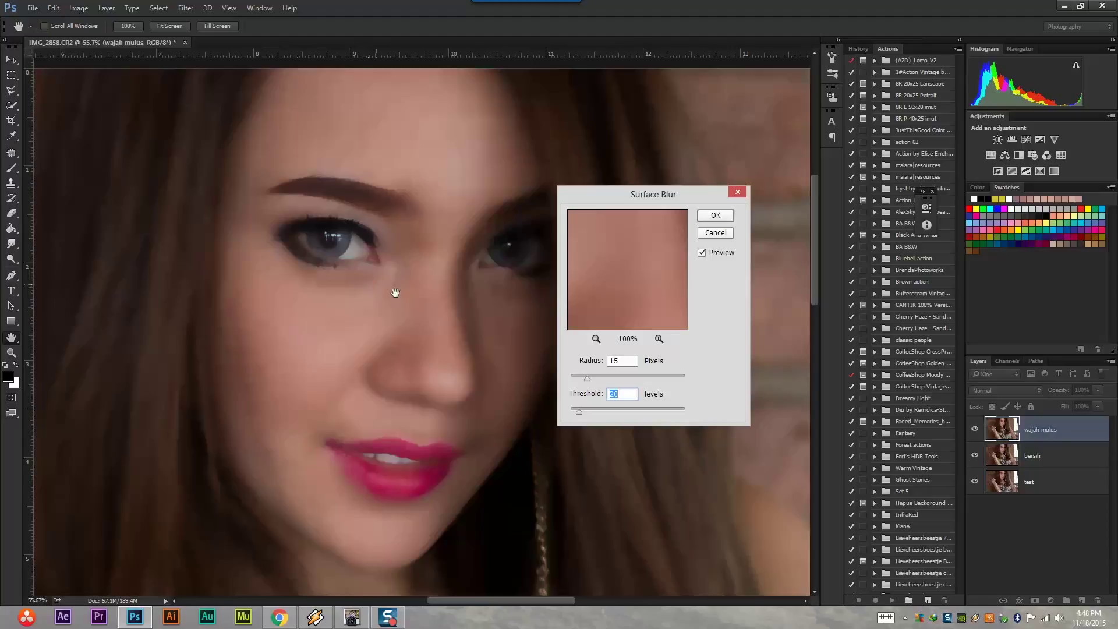
{"action": "left_click_drag", "start_coordinate": [422, 460], "coordinate": [410, 361]}
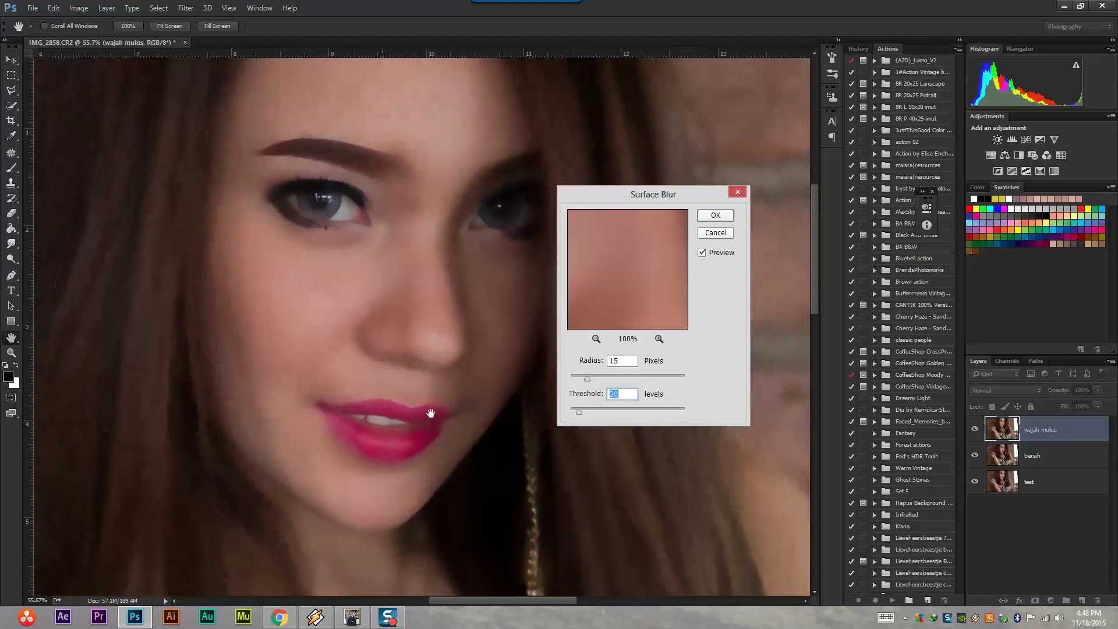
{"action": "left_click_drag", "start_coordinate": [449, 219], "coordinate": [439, 249]}
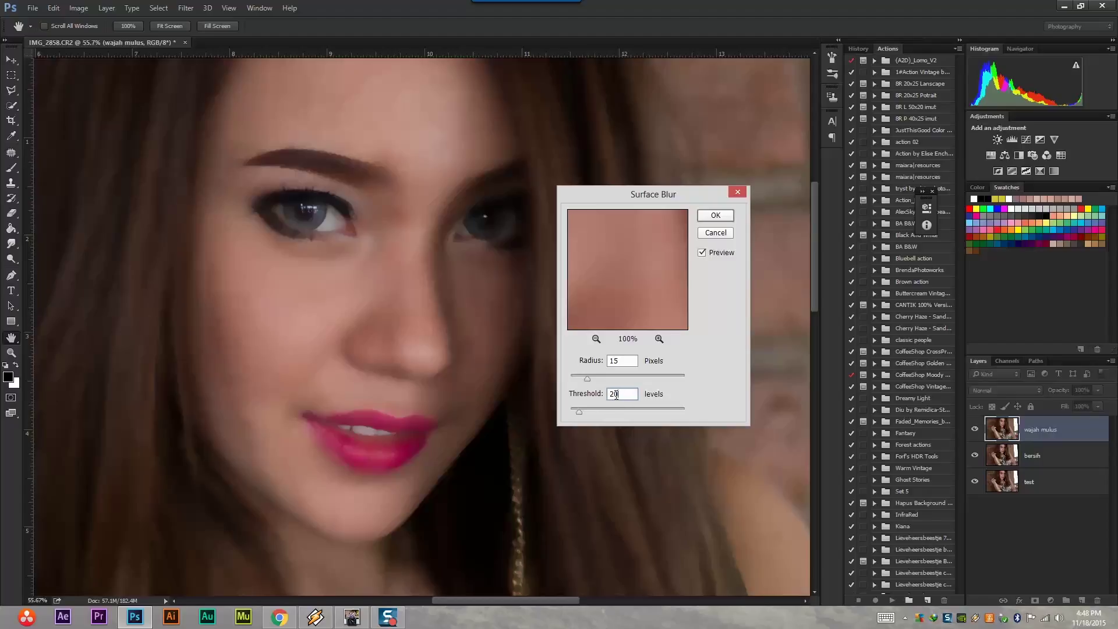
{"action": "left_click", "coordinate": [715, 216]}
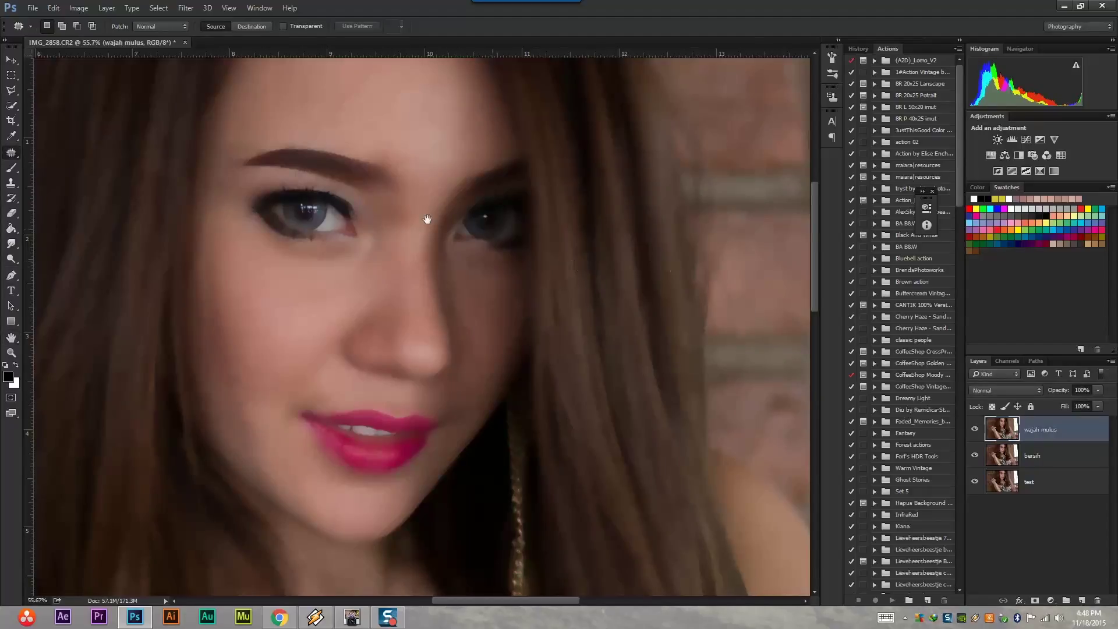
{"action": "left_click_drag", "start_coordinate": [351, 326], "coordinate": [435, 322]}
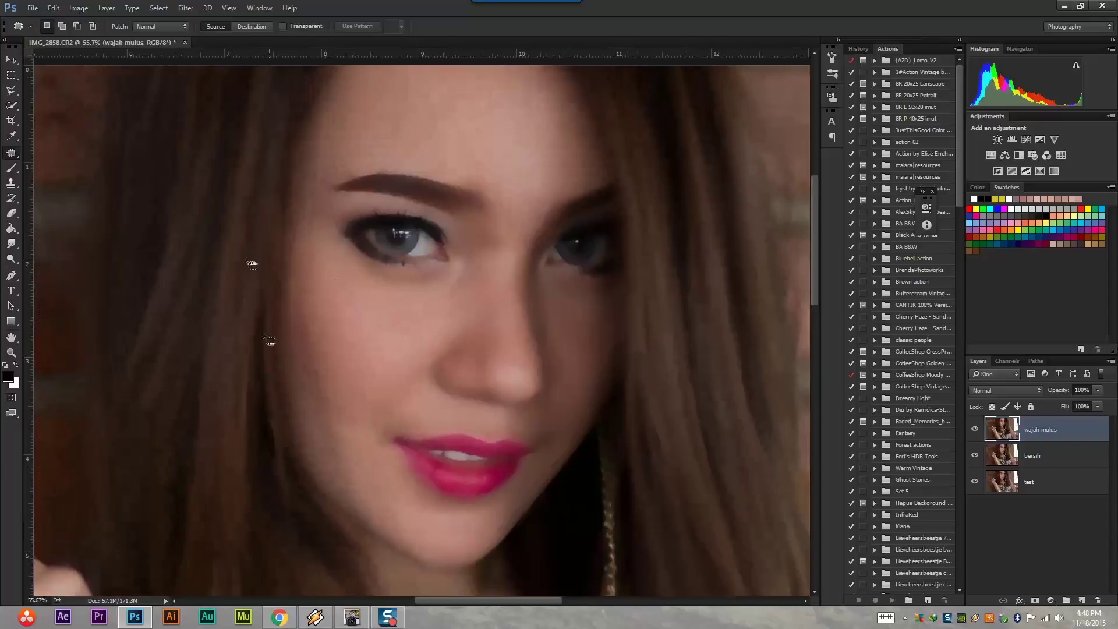
{"action": "left_click_drag", "start_coordinate": [539, 330], "coordinate": [524, 339]}
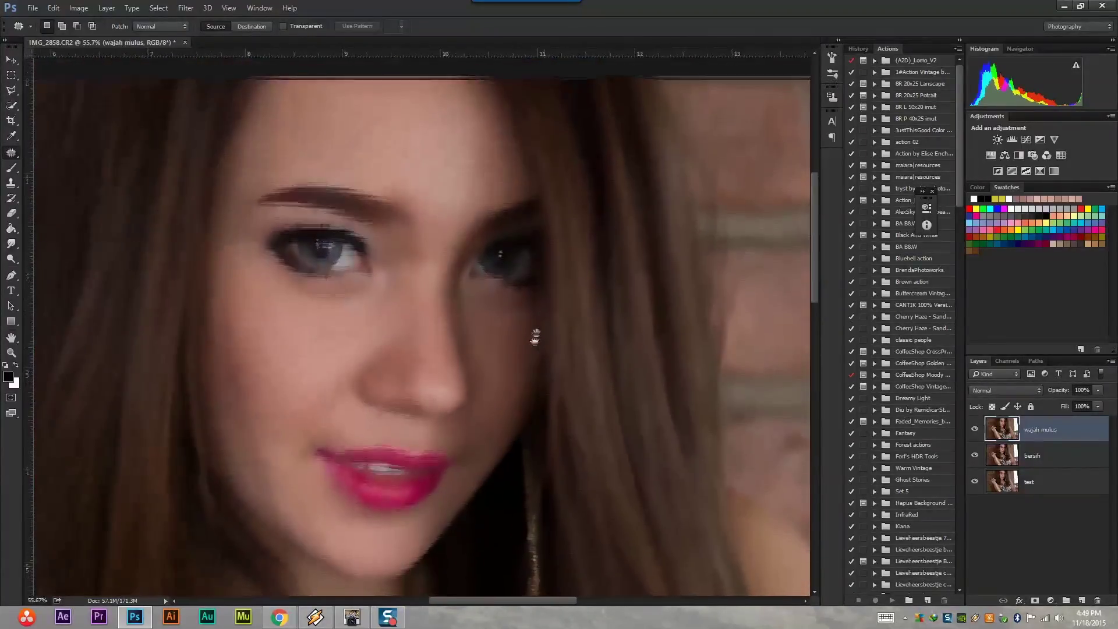
{"action": "left_click_drag", "start_coordinate": [524, 340], "coordinate": [544, 315]}
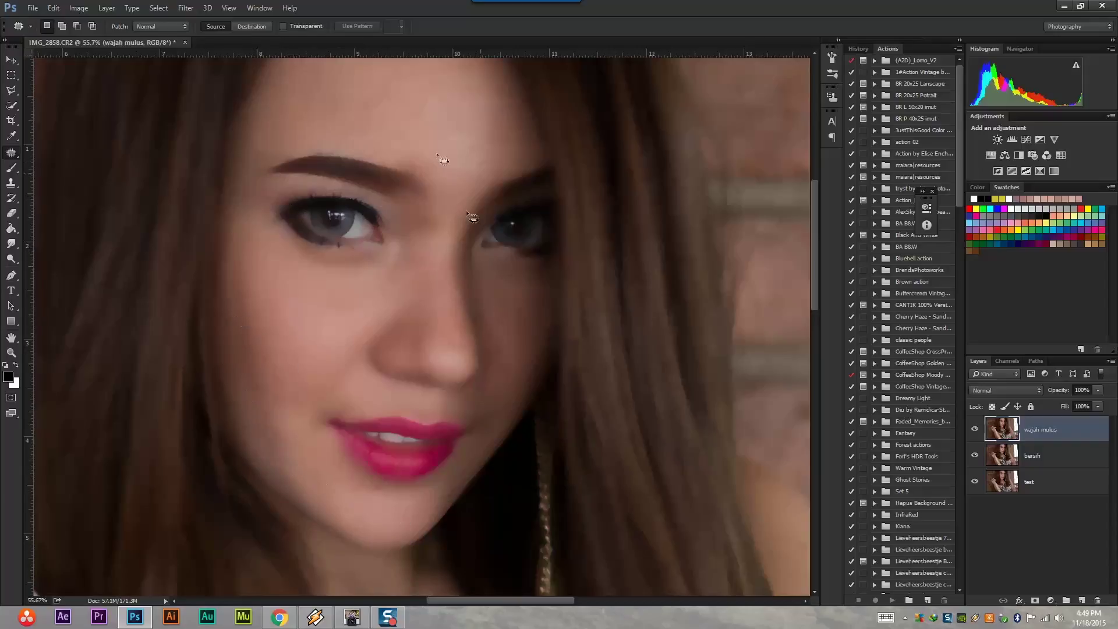
{"action": "mouse_move", "coordinate": [457, 318]}
{"action": "left_mouse_down"}
{"action": "mouse_move", "coordinate": [387, 257]}
{"action": "mouse_move", "coordinate": [442, 370]}
{"action": "mouse_move", "coordinate": [421, 374]}
{"action": "left_mouse_up"}
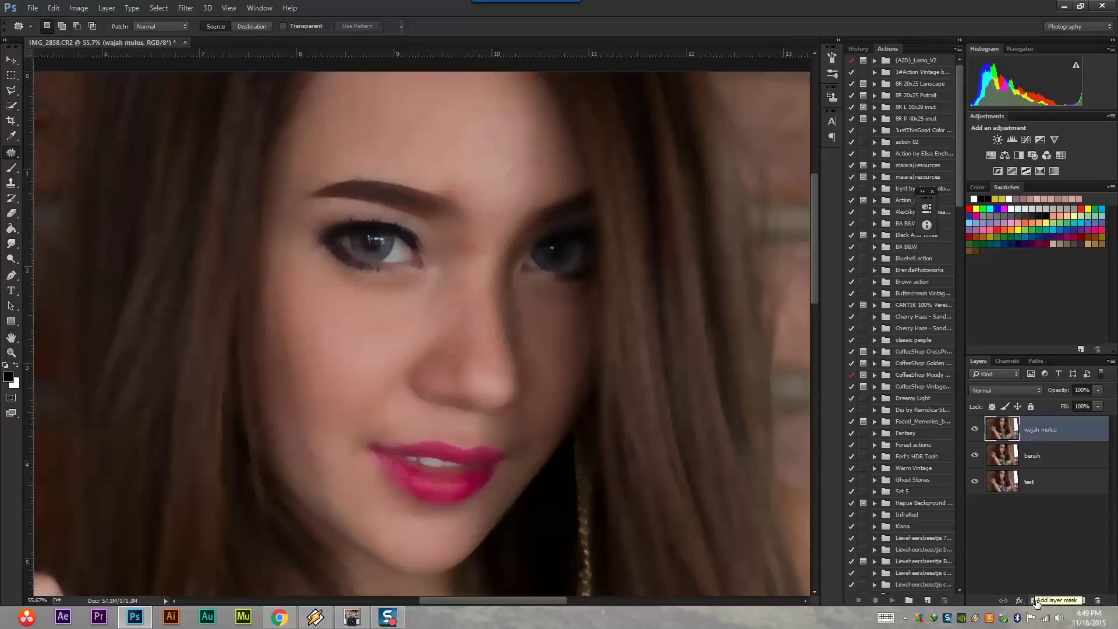
Step: Add a layer mask to 'wajah mulus' and invert it to black, hiding the blur
{"action": "left_click", "coordinate": [1035, 601]}
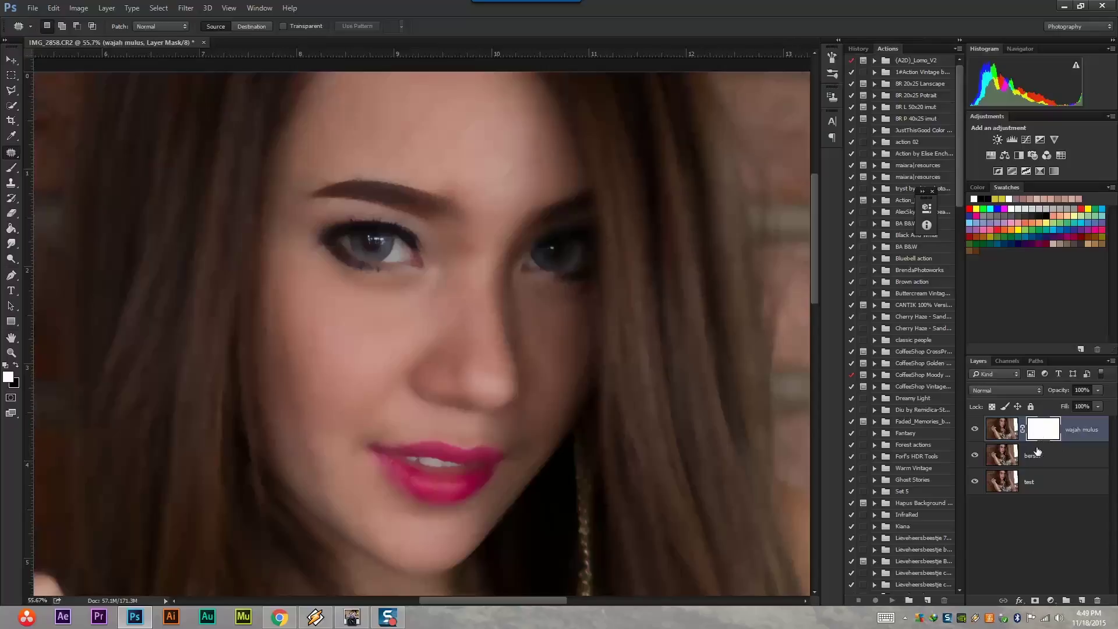
{"action": "key", "text": "ctrl"}
{"action": "key", "text": "ctrl+i"}
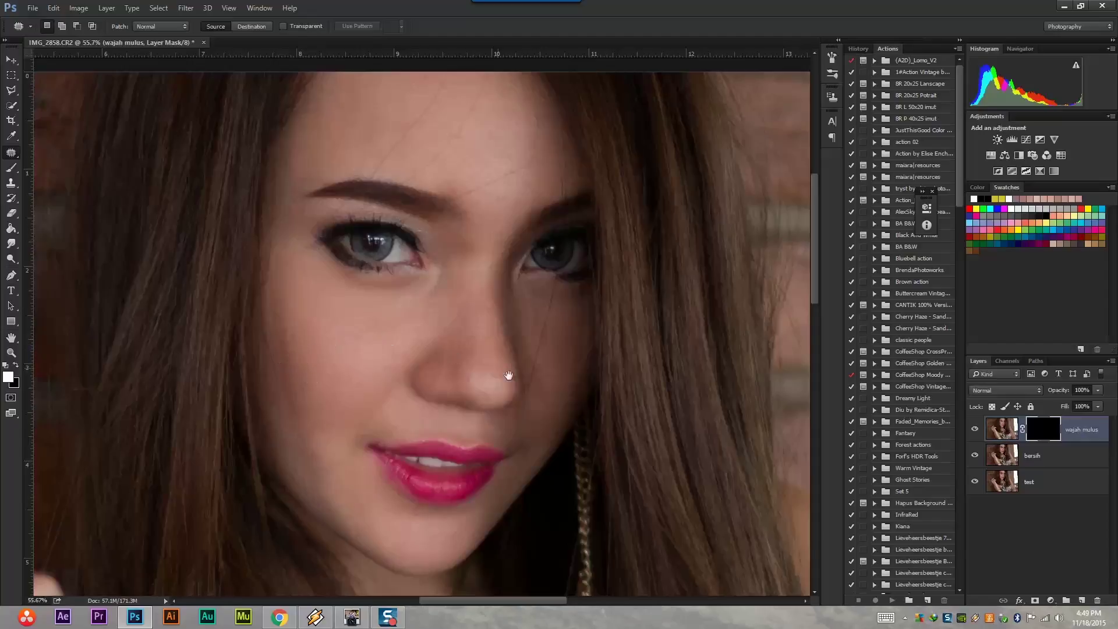
{"action": "left_click_drag", "start_coordinate": [508, 375], "coordinate": [412, 442]}
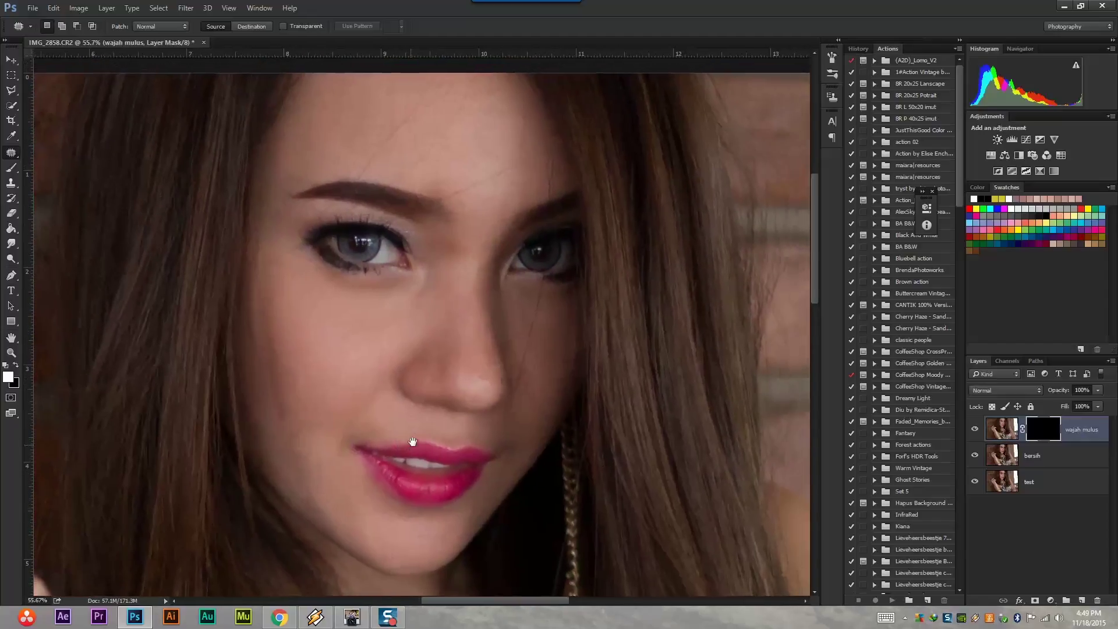
{"action": "mouse_move", "coordinate": [507, 365]}
{"action": "left_mouse_down"}
{"action": "mouse_move", "coordinate": [528, 340]}
{"action": "mouse_move", "coordinate": [504, 357]}
{"action": "left_mouse_up"}
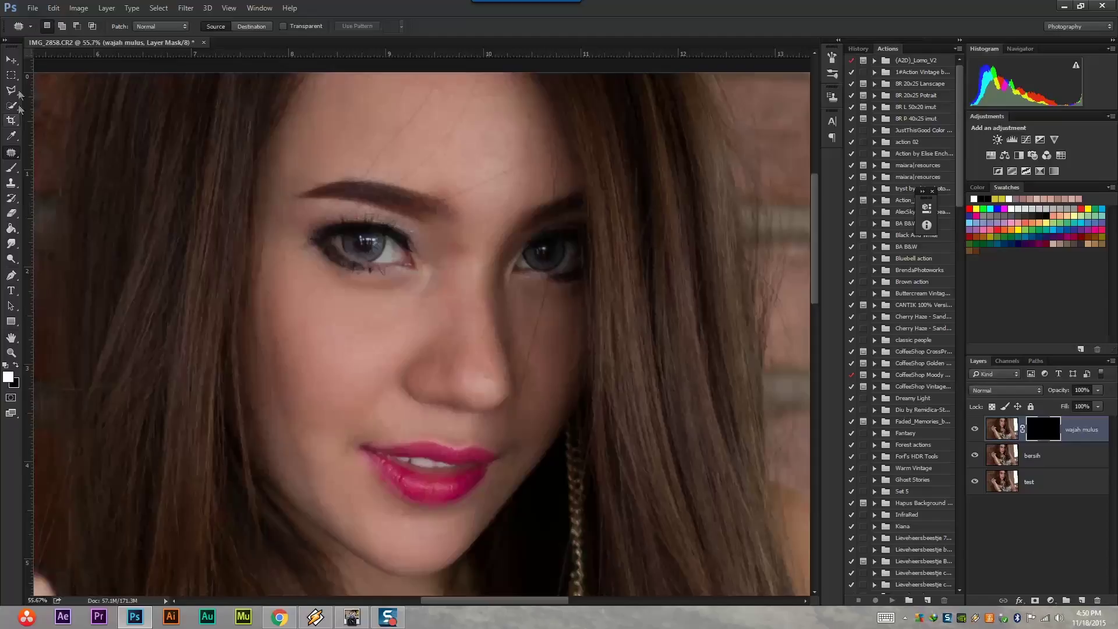
Step: Select the Brush tool and set the brush size to about 182 px
{"action": "left_click", "coordinate": [11, 169]}
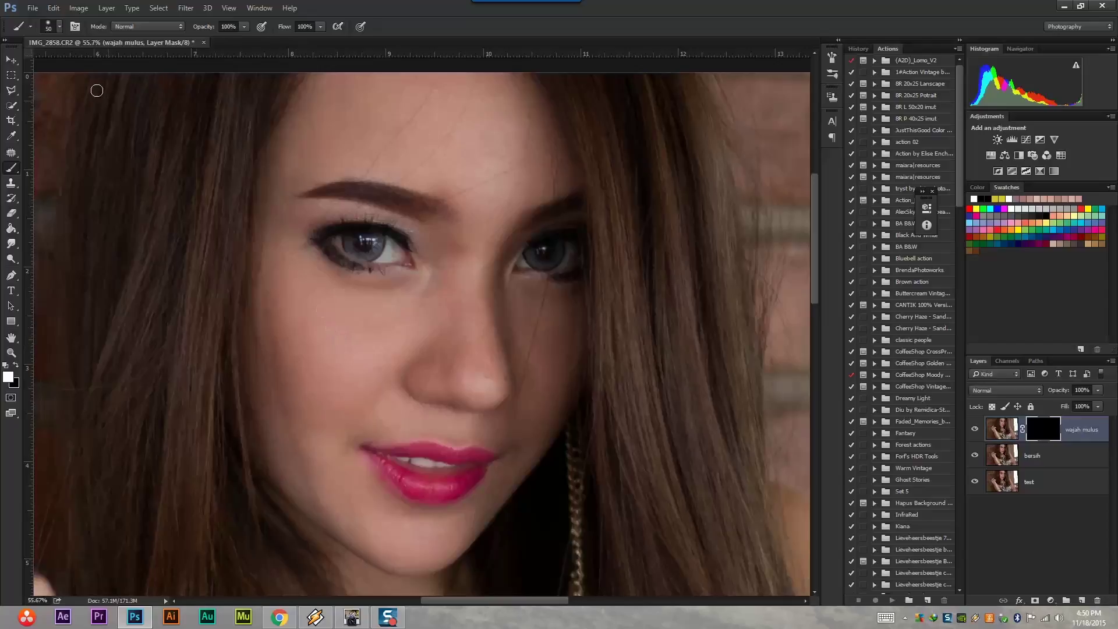
{"action": "left_click", "coordinate": [61, 29]}
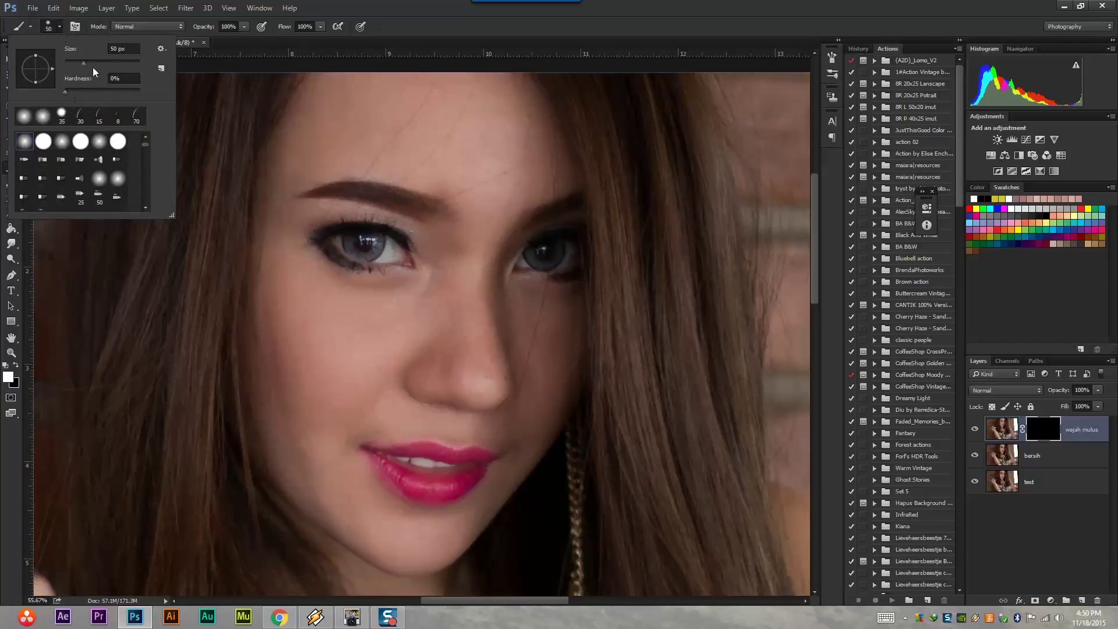
{"action": "left_click_drag", "start_coordinate": [85, 62], "coordinate": [104, 62]}
{"action": "left_click_drag", "start_coordinate": [126, 78], "coordinate": [126, 78]}
{"action": "left_click_drag", "start_coordinate": [118, 63], "coordinate": [117, 63]}
{"action": "left_click", "coordinate": [453, 34]}
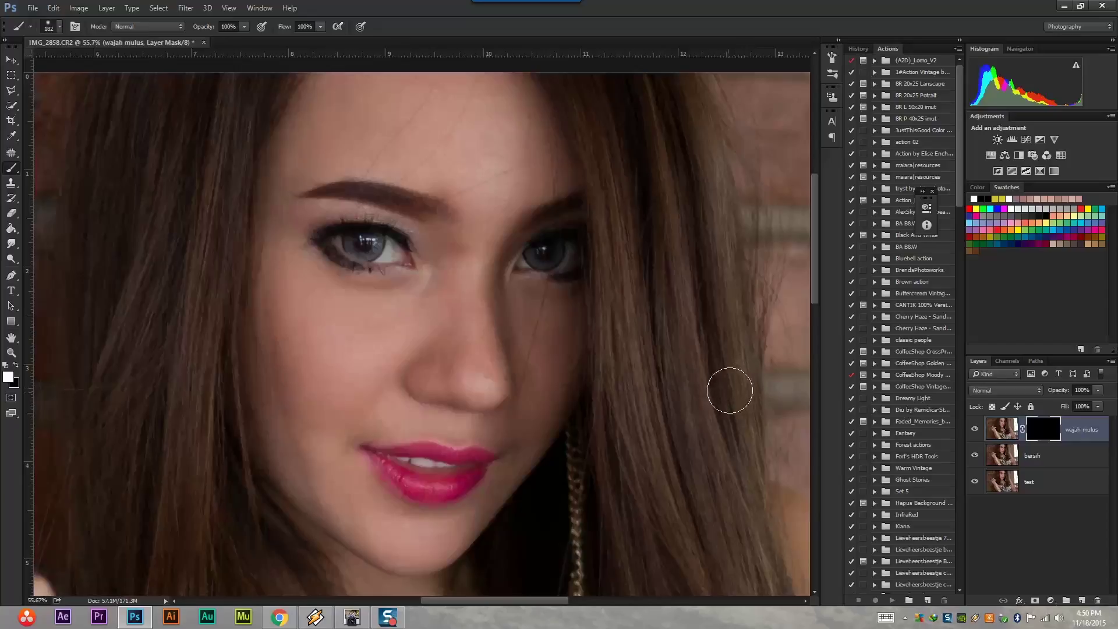
Step: Set white as the foreground colour and paint the smoothing back onto the forehead
{"action": "left_click_drag", "start_coordinate": [506, 251], "coordinate": [487, 214]}
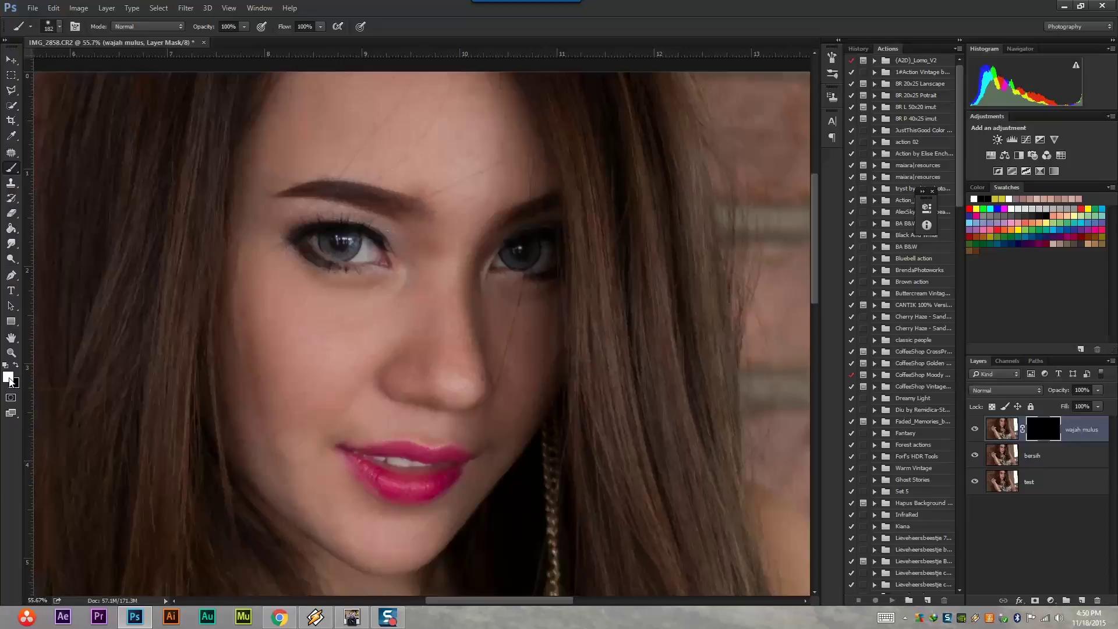
{"action": "key", "text": "x"}
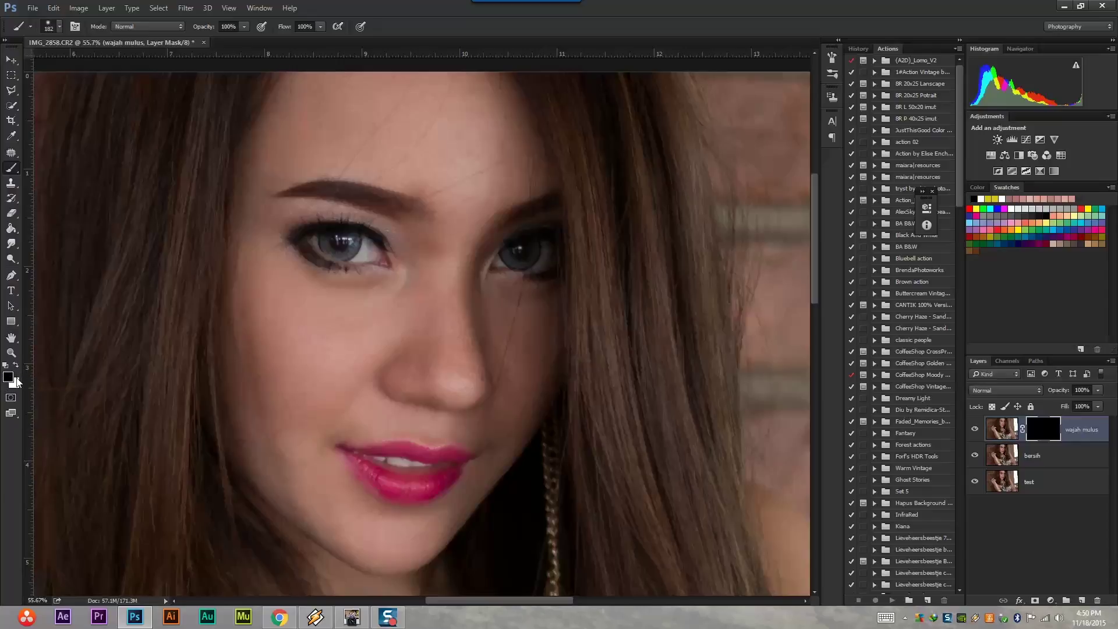
{"action": "left_click", "coordinate": [16, 366]}
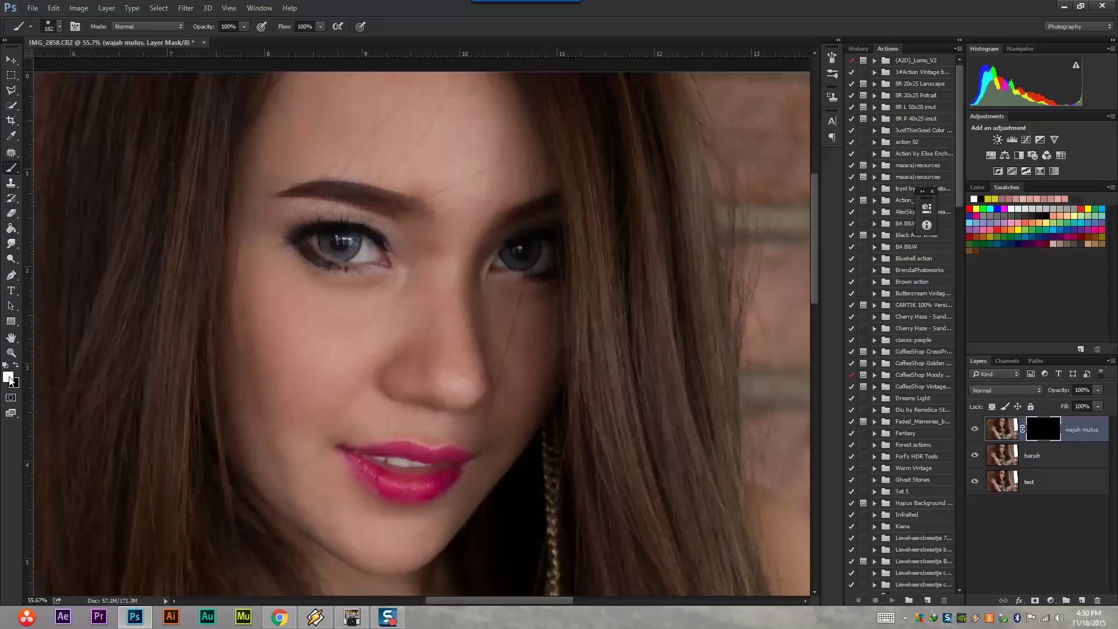
{"action": "mouse_move", "coordinate": [531, 287]}
{"action": "left_mouse_down"}
{"action": "mouse_move", "coordinate": [540, 262]}
{"action": "mouse_move", "coordinate": [544, 290]}
{"action": "left_mouse_up"}
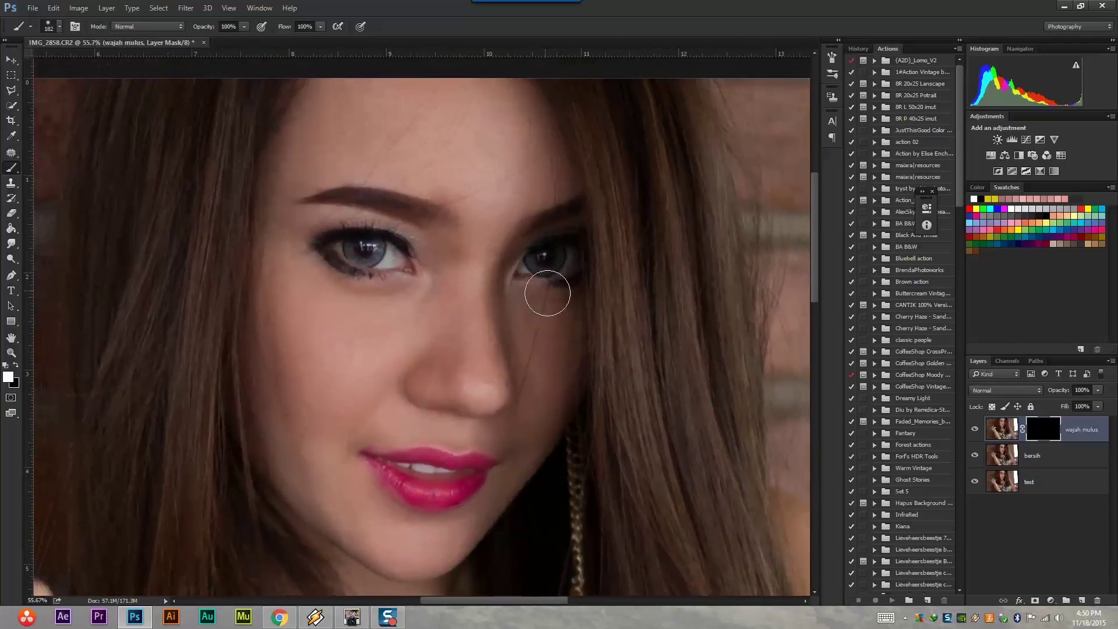
{"action": "mouse_move", "coordinate": [519, 158]}
{"action": "left_mouse_down"}
{"action": "mouse_move", "coordinate": [463, 162]}
{"action": "mouse_move", "coordinate": [317, 118]}
{"action": "mouse_move", "coordinate": [338, 138]}
{"action": "mouse_move", "coordinate": [391, 150]}
{"action": "mouse_move", "coordinate": [379, 145]}
{"action": "mouse_move", "coordinate": [503, 146]}
{"action": "mouse_move", "coordinate": [506, 126]}
{"action": "mouse_move", "coordinate": [462, 300]}
{"action": "mouse_move", "coordinate": [463, 284]}
{"action": "mouse_move", "coordinate": [407, 317]}
{"action": "mouse_move", "coordinate": [302, 302]}
{"action": "mouse_move", "coordinate": [357, 382]}
{"action": "mouse_move", "coordinate": [296, 339]}
{"action": "mouse_move", "coordinate": [326, 422]}
{"action": "mouse_move", "coordinate": [317, 388]}
{"action": "mouse_move", "coordinate": [285, 445]}
{"action": "mouse_move", "coordinate": [394, 534]}
{"action": "mouse_move", "coordinate": [317, 423]}
{"action": "mouse_move", "coordinate": [343, 347]}
{"action": "mouse_move", "coordinate": [285, 303]}
{"action": "mouse_move", "coordinate": [315, 297]}
{"action": "mouse_move", "coordinate": [324, 237]}
{"action": "mouse_move", "coordinate": [312, 195]}
{"action": "mouse_move", "coordinate": [277, 229]}
{"action": "mouse_move", "coordinate": [294, 225]}
{"action": "mouse_move", "coordinate": [279, 229]}
{"action": "mouse_move", "coordinate": [283, 282]}
{"action": "mouse_move", "coordinate": [451, 300]}
{"action": "mouse_move", "coordinate": [463, 356]}
{"action": "mouse_move", "coordinate": [369, 449]}
{"action": "mouse_move", "coordinate": [386, 405]}
{"action": "mouse_move", "coordinate": [343, 449]}
{"action": "mouse_move", "coordinate": [465, 449]}
{"action": "mouse_move", "coordinate": [429, 437]}
{"action": "mouse_move", "coordinate": [444, 394]}
{"action": "mouse_move", "coordinate": [485, 373]}
{"action": "mouse_move", "coordinate": [464, 399]}
{"action": "mouse_move", "coordinate": [440, 386]}
{"action": "mouse_move", "coordinate": [492, 348]}
{"action": "mouse_move", "coordinate": [549, 332]}
{"action": "mouse_move", "coordinate": [554, 315]}
{"action": "mouse_move", "coordinate": [526, 443]}
{"action": "mouse_move", "coordinate": [474, 517]}
{"action": "left_mouse_up"}
Step: With a 90 px brush, reveal smoothing on chin, left cheek and mid-face, then hide the layer to compare
{"action": "key", "text": "bracketleft"}
{"action": "key", "text": "bracketleft"}
{"action": "key", "text": "bracketleft"}
{"action": "left_click_drag", "start_coordinate": [343, 517], "coordinate": [303, 431]}
{"action": "left_click_drag", "start_coordinate": [442, 432], "coordinate": [443, 257]}
{"action": "key", "text": "bracketleft"}
{"action": "key", "text": "bracketleft"}
{"action": "key", "text": "bracketleft"}
{"action": "left_click", "coordinate": [975, 429]}
{"action": "left_click", "coordinate": [975, 429]}
{"action": "left_click", "coordinate": [974, 429]}
{"action": "scroll", "coordinate": [644, 386], "scroll_direction": "down", "scroll_amount": 5, "text": "alt"}
{"action": "scroll", "coordinate": [604, 379], "scroll_direction": "down", "scroll_amount": 2, "text": "alt"}
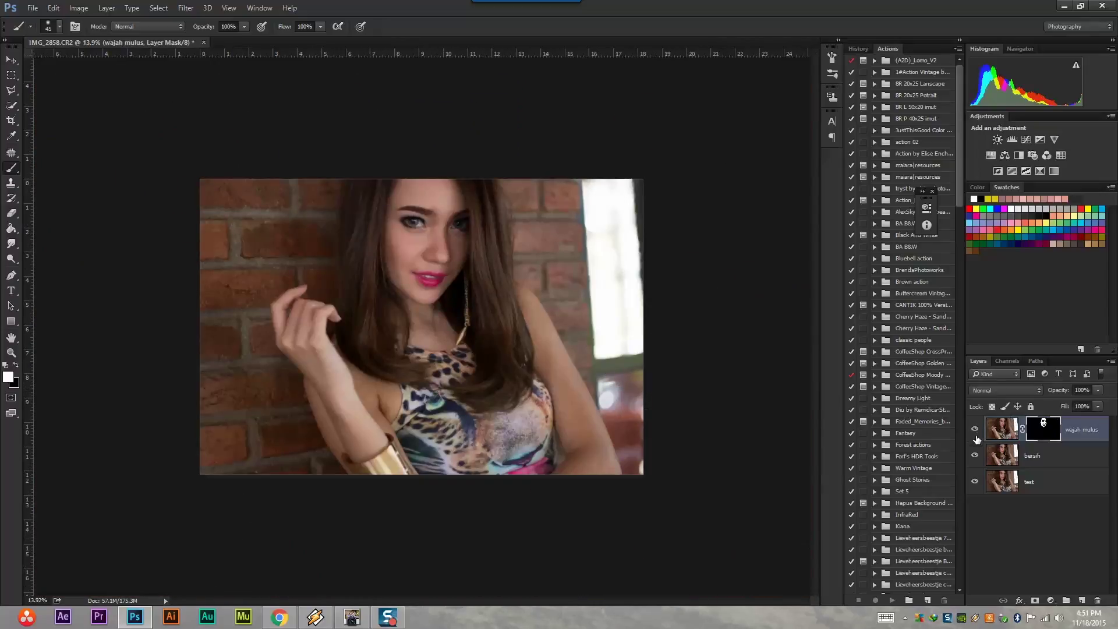
{"action": "scroll", "coordinate": [606, 232], "scroll_direction": "up", "scroll_amount": 3, "text": "alt"}
{"action": "scroll", "coordinate": [606, 232], "scroll_direction": "up", "scroll_amount": 2, "text": "alt"}
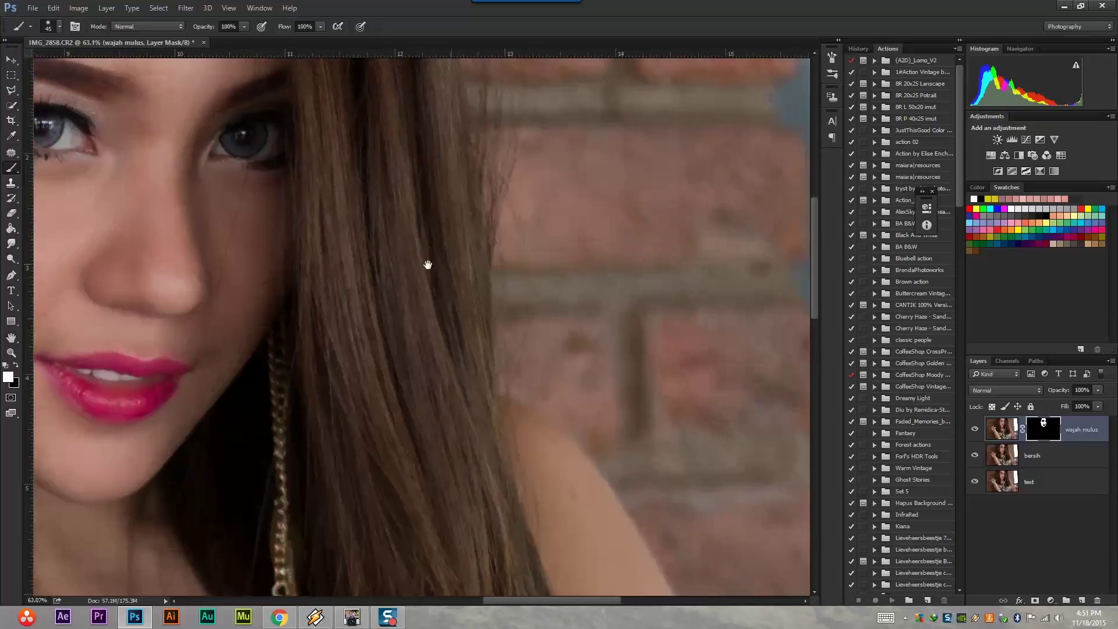
{"action": "scroll", "coordinate": [429, 262], "scroll_direction": "up", "scroll_amount": 2, "text": "alt"}
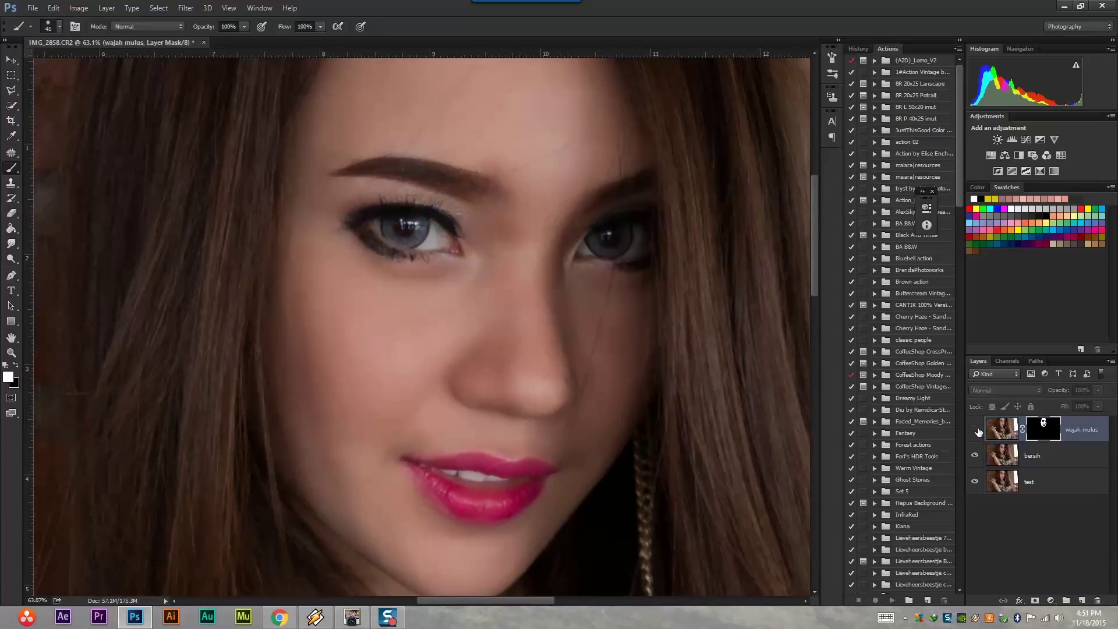
{"action": "scroll", "coordinate": [762, 353], "scroll_direction": "down", "scroll_amount": 2, "text": "alt"}
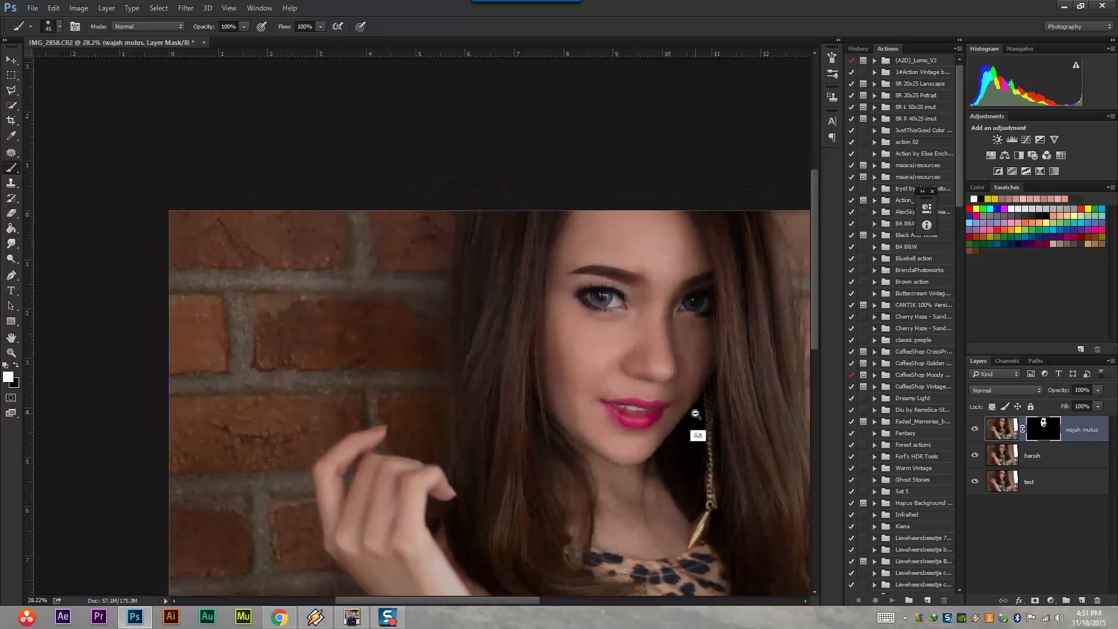
{"action": "scroll", "coordinate": [695, 402], "scroll_direction": "down", "scroll_amount": 2, "text": "alt"}
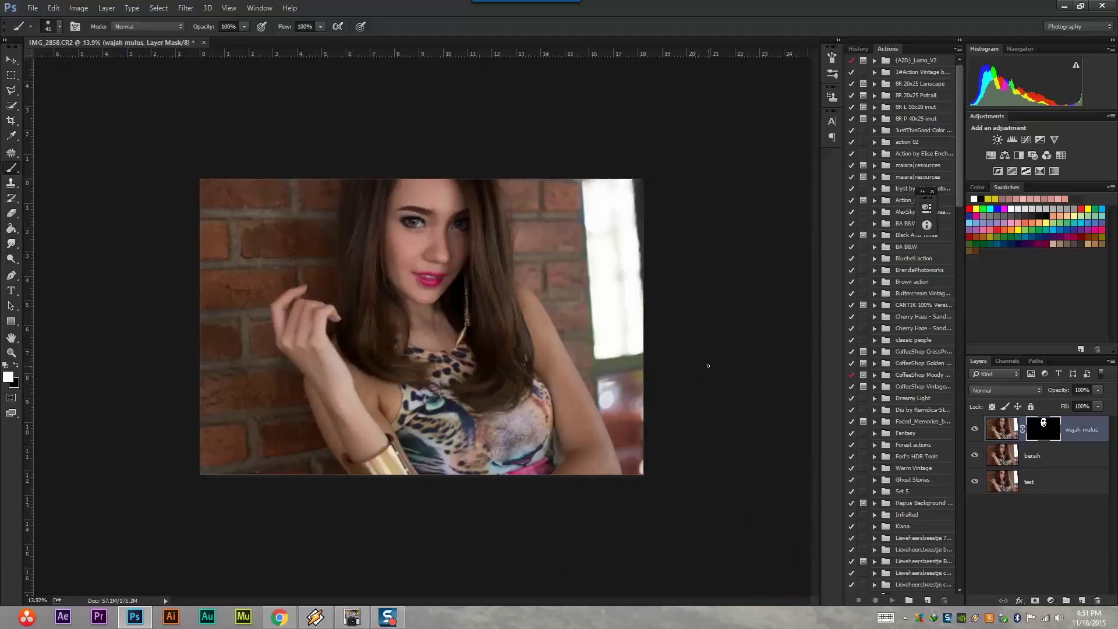